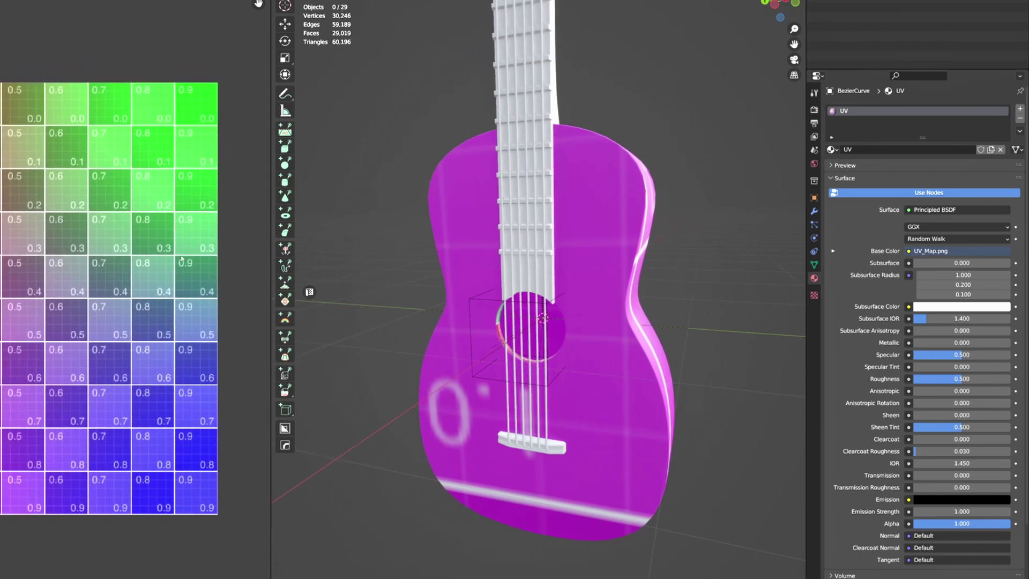
Open the guitar body for mesh editing and switch to edge selection
mouse_move(183, 259)
middle_down()
mouse_move(188, 241)
mouse_move(196, 249)
middle_up()
middle_drag(580, 273, 540, 263)
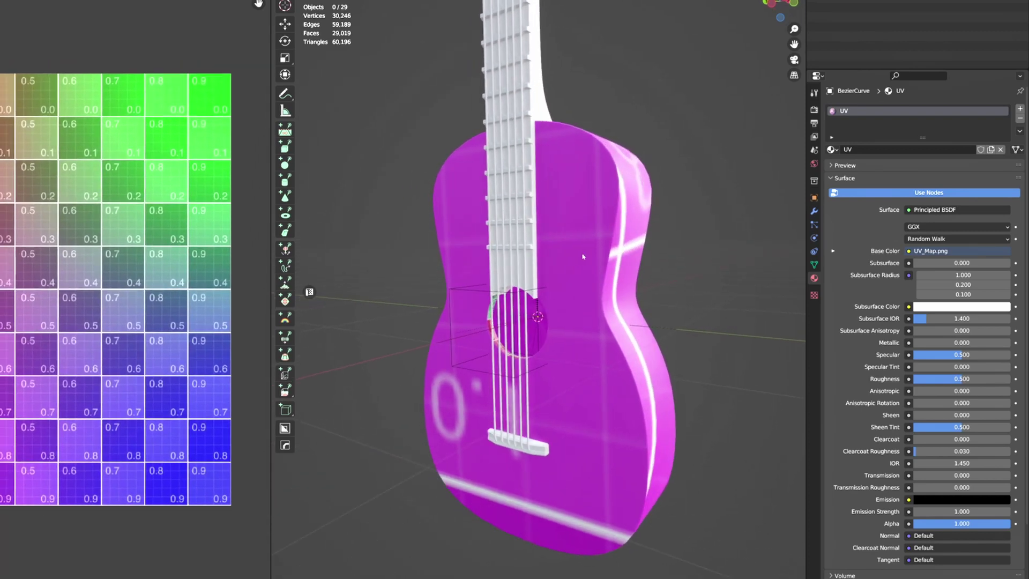
click(583, 257)
scroll(584, 257, down, 2)
middle_drag(712, 257, 647, 257)
key(Tab)
scroll(665, 257, up, 2)
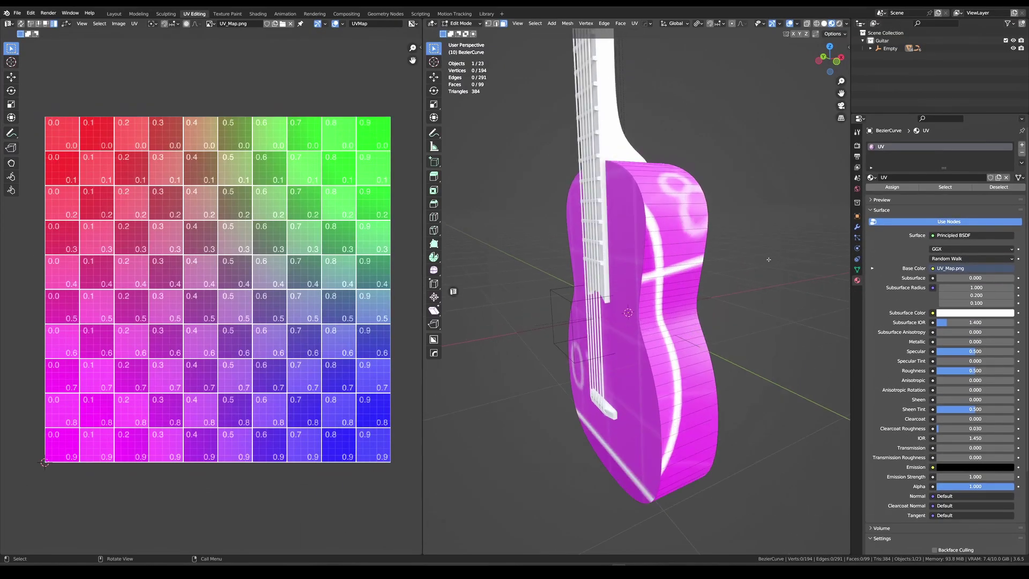
middle_drag(712, 253, 498, 271)
middle_drag(585, 275, 678, 255)
key(2)
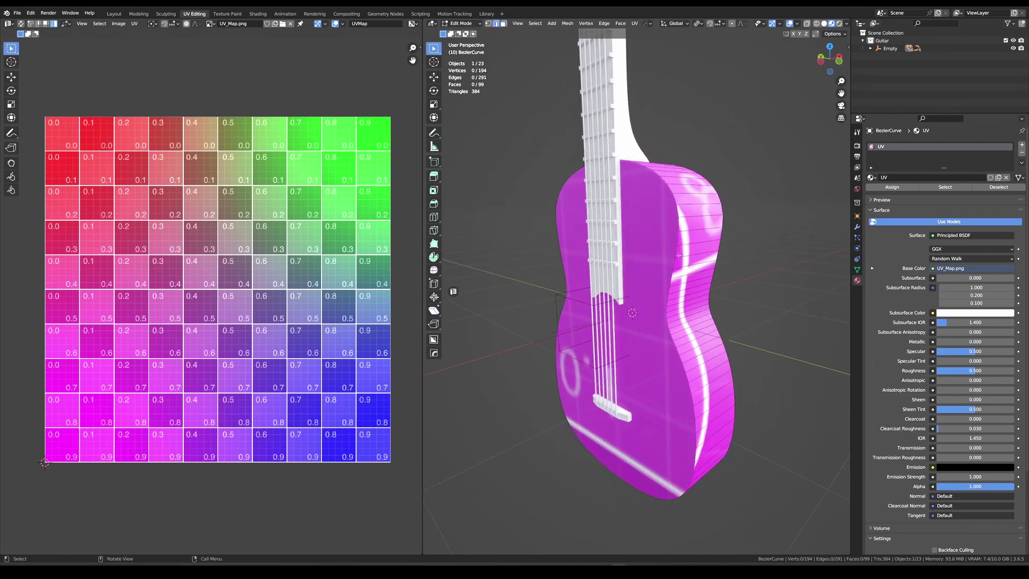
Mark the edge loop around the guitar body's front outline as a seam, then clear the selection
alt+click(661, 250)
right_click(665, 310)
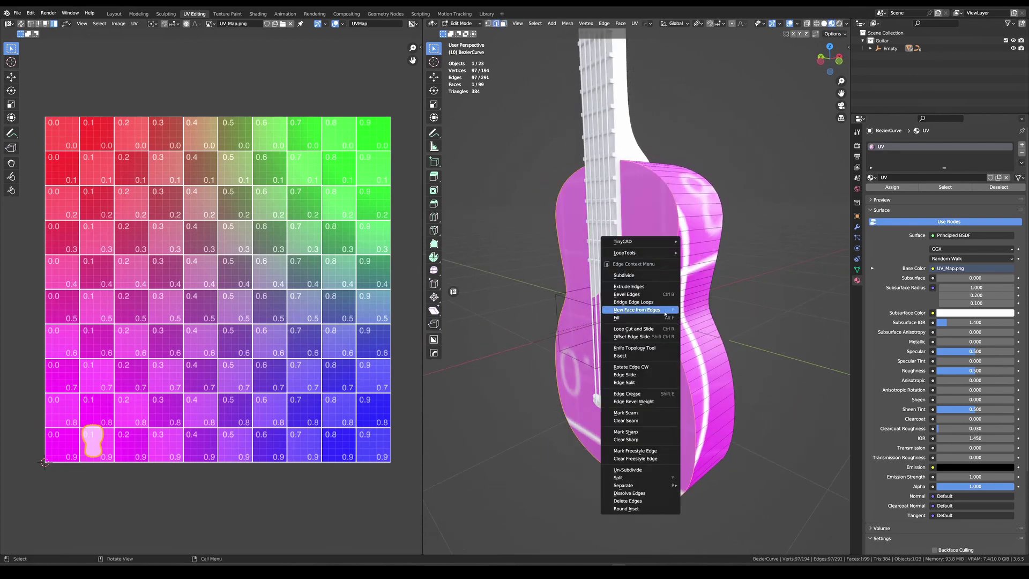
click(655, 414)
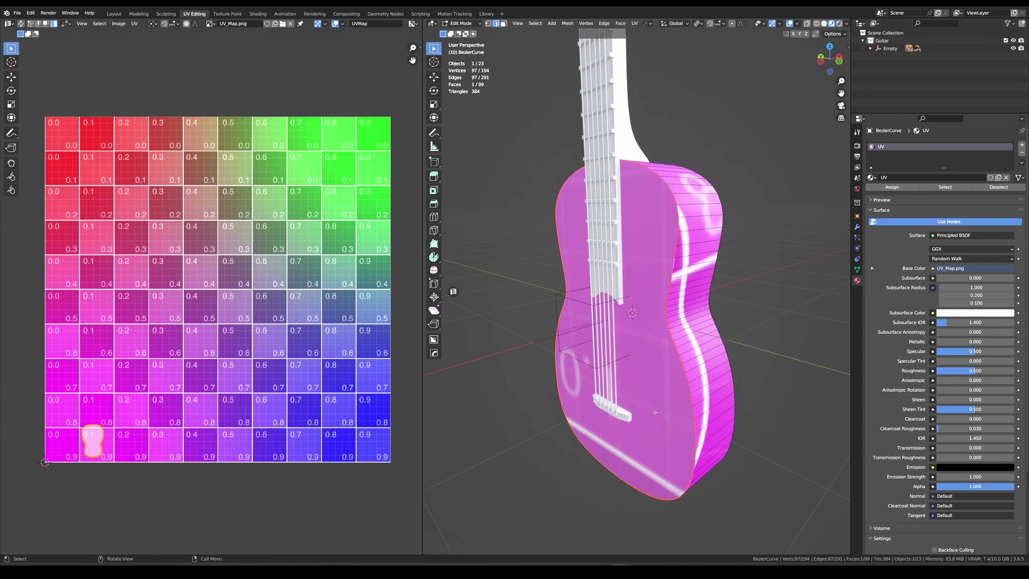
click(809, 274)
middle_drag(725, 291, 767, 292)
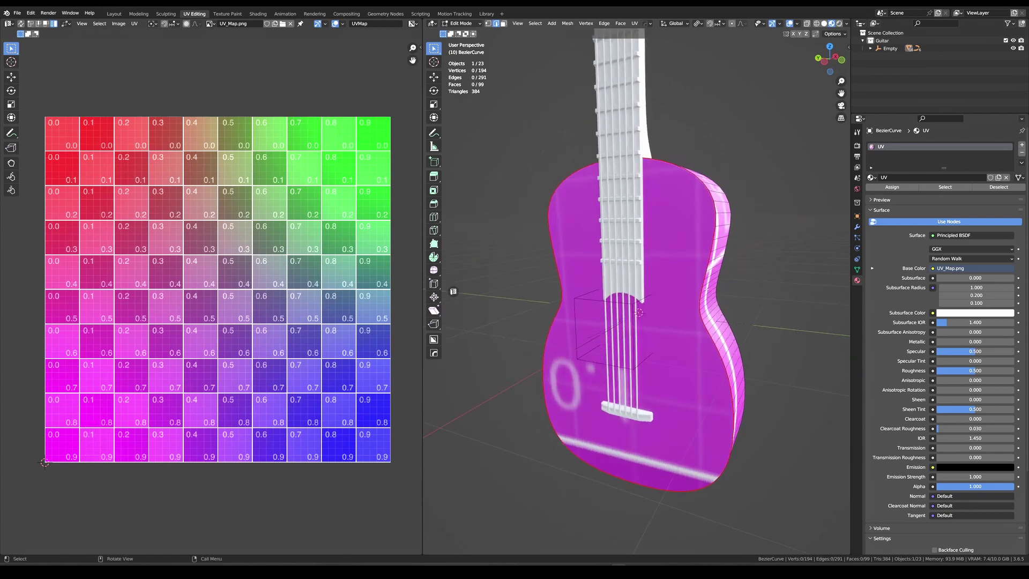
Unwrap the entire guitar body using the front outline seam
key(a)
key(u)
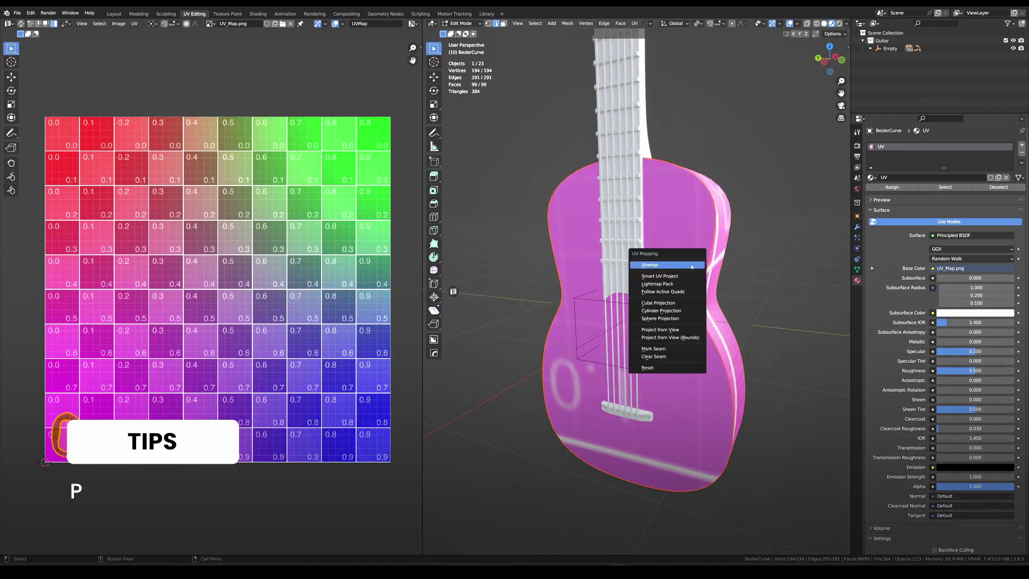
click(691, 264)
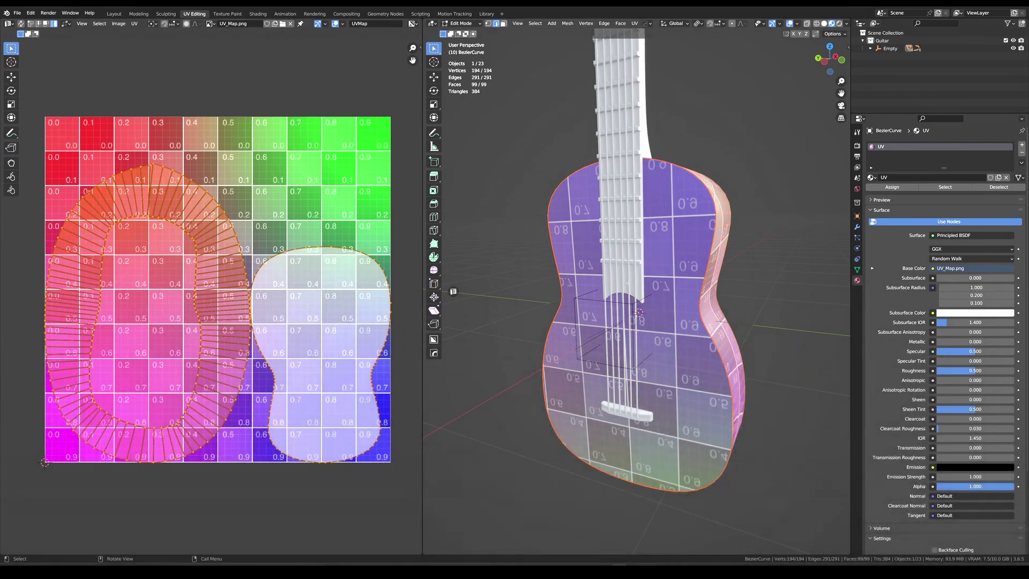
Mark the edge loop around the body's back outline as a seam and clear the selection
middle_drag(600, 268, 689, 271)
scroll(681, 271, up, 1)
key(shift+alt+z)
key(shift+alt+z)
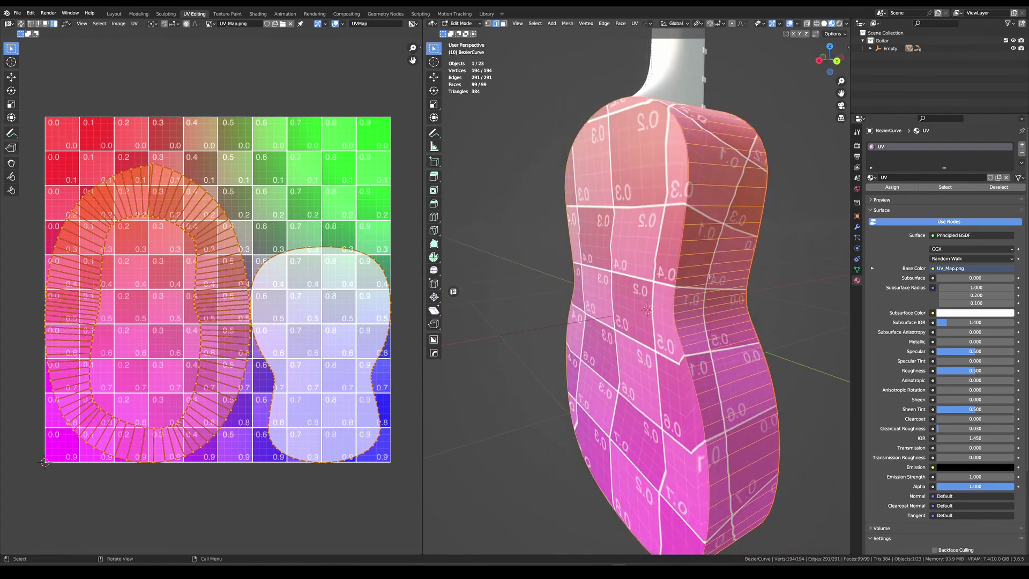
scroll(682, 270, down, 2)
alt+click(662, 259)
right_click(659, 259)
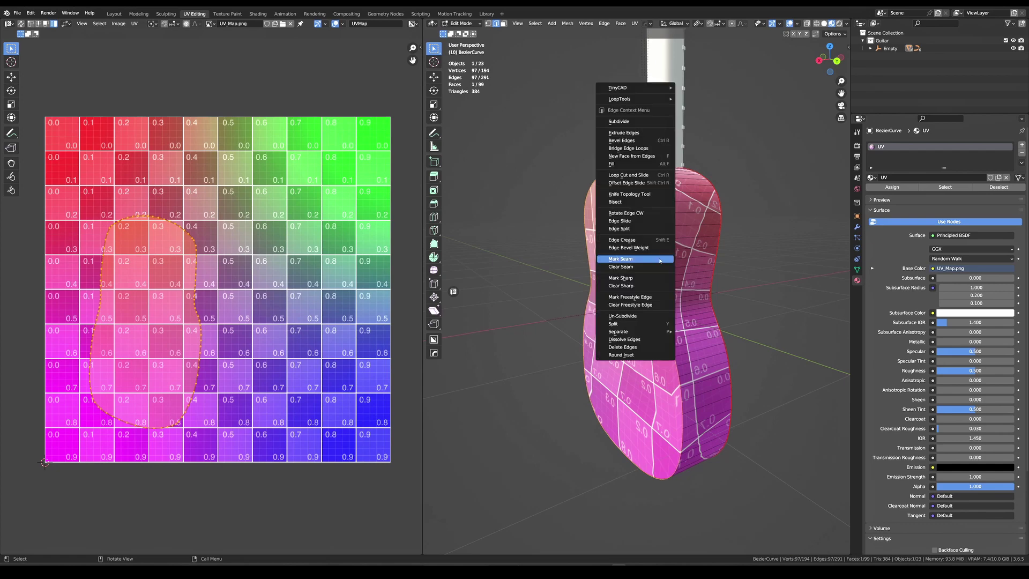
click(659, 260)
key(alt+a)
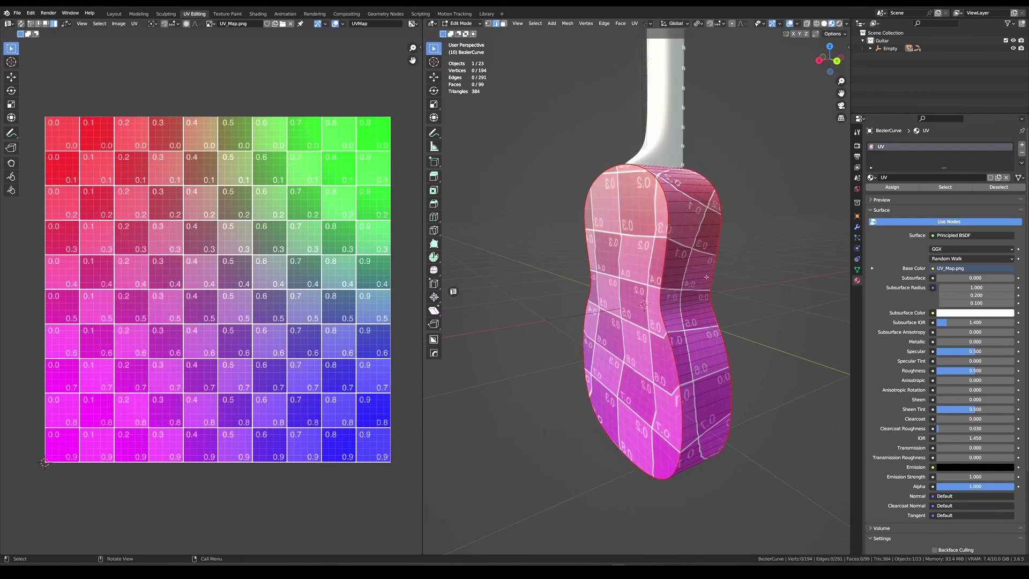
Unwrap the entire body again so the back plate becomes its own UV island
key(a)
key(u)
click(552, 267)
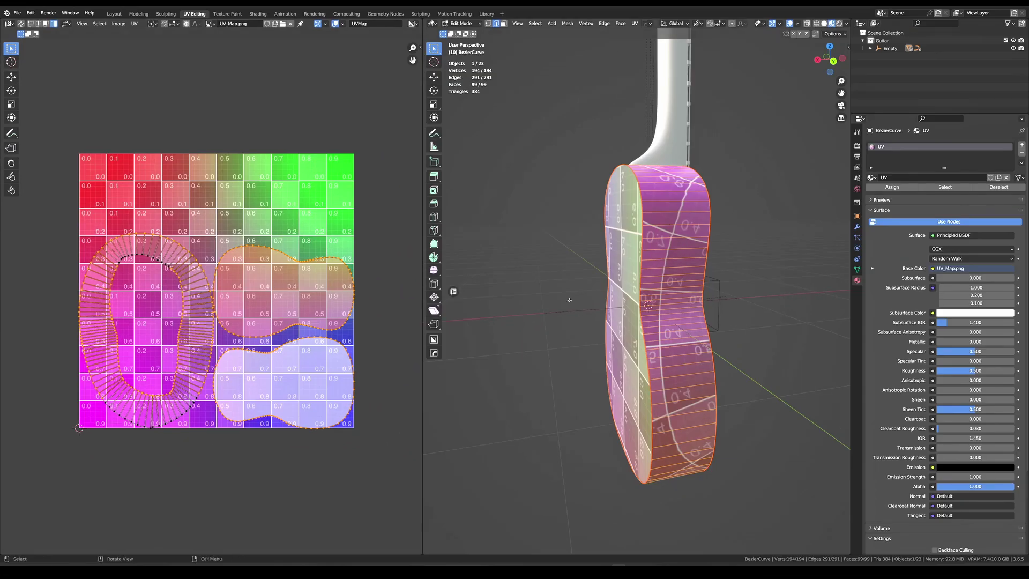
middle_drag(569, 300, 661, 296)
Select individual side faces and the ring-shaped island to examine how the body's side is laid out in the UV map
key(3)
click(616, 295)
alt+click(647, 291)
key(a)
click(654, 295)
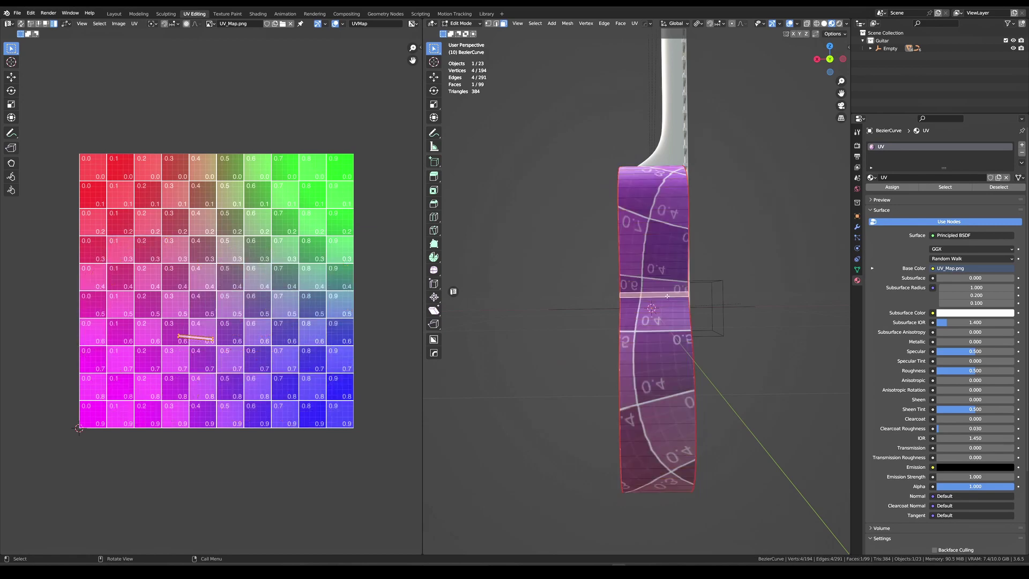
key(a)
shift+drag(48, 199, 220, 435)
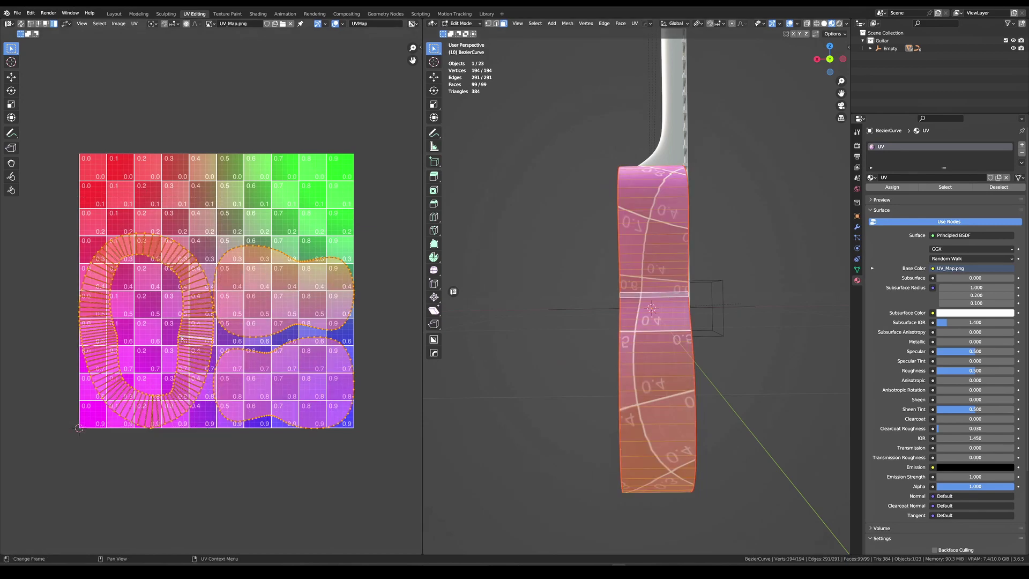
Mark a seam edge across the body's side at the top, where the neck joins
middle_drag(793, 303, 638, 374)
key(2)
click(621, 311)
middle_drag(793, 225, 594, 231)
scroll(595, 231, up, 3)
shift+middle_drag(616, 123, 563, 284)
right_click(629, 214)
click(625, 219)
scroll(624, 221, down, 5)
Unwrap the entire body with the side cut open at the neck
key(a)
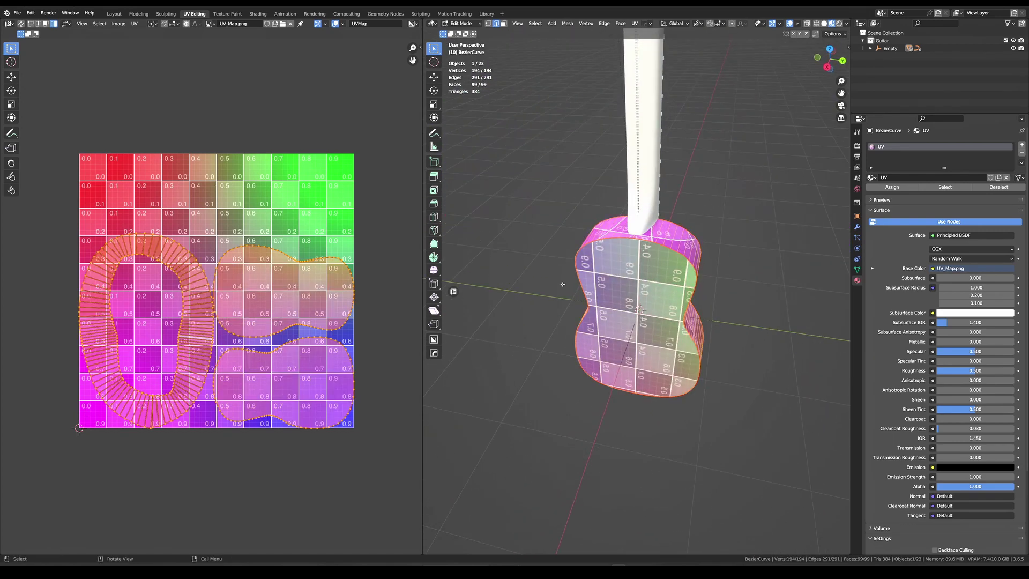
key(Escape)
key(u)
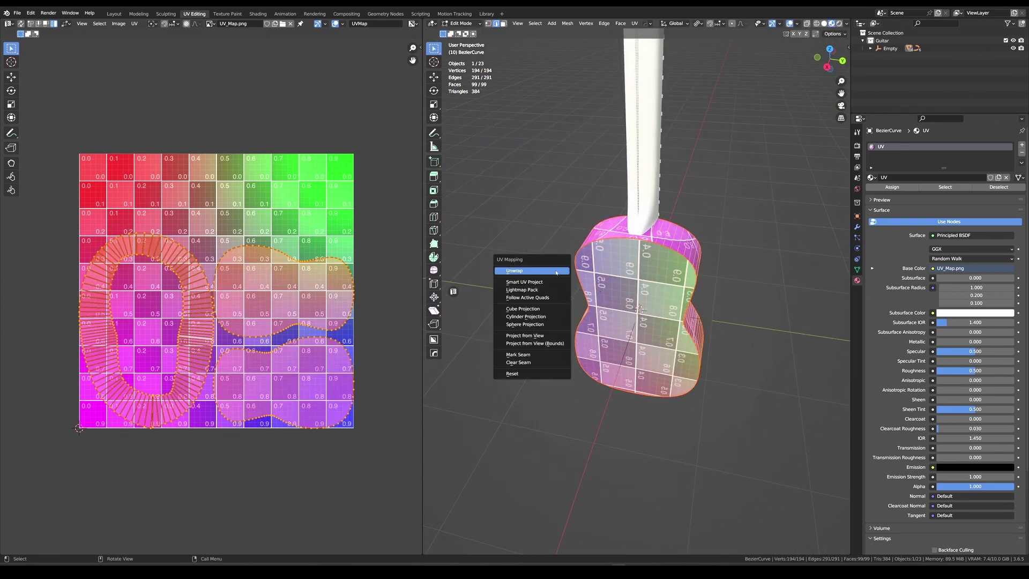
click(556, 271)
Examine the body's checker texture from the sides, back and front, along with the long side strip in the UV map
middle_drag(611, 284, 499, 262)
click(741, 261)
key(a)
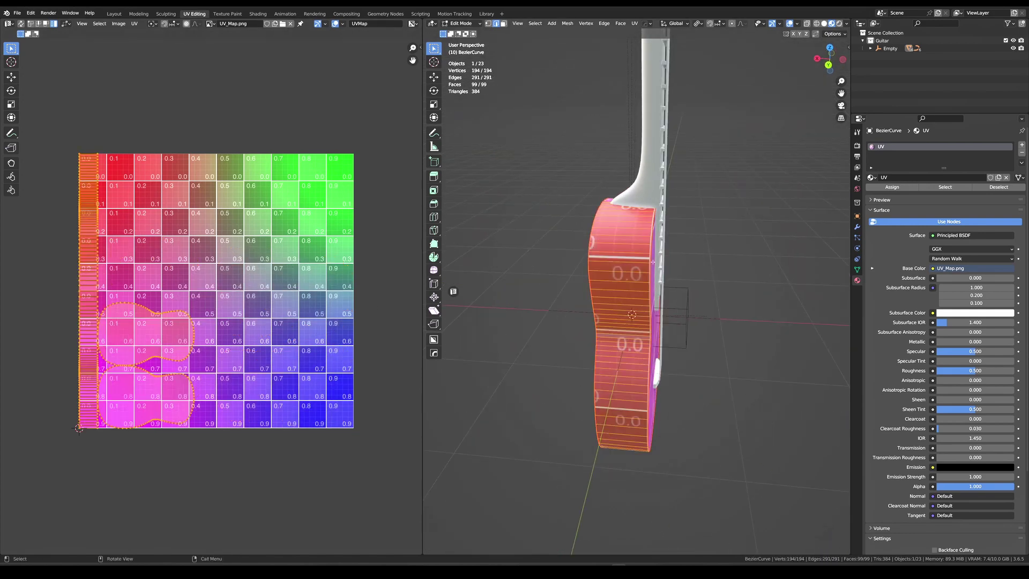
middle_drag(653, 262, 407, 255)
scroll(167, 225, up, 1)
middle_drag(167, 225, 228, 226)
drag(72, 97, 167, 509)
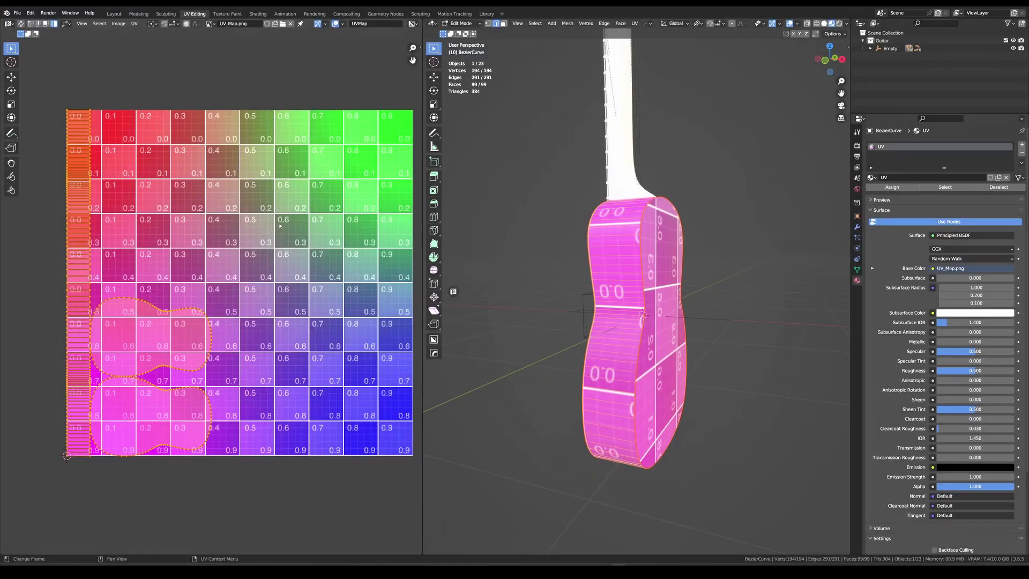
scroll(268, 307, down, 1)
middle_drag(268, 307, 217, 312)
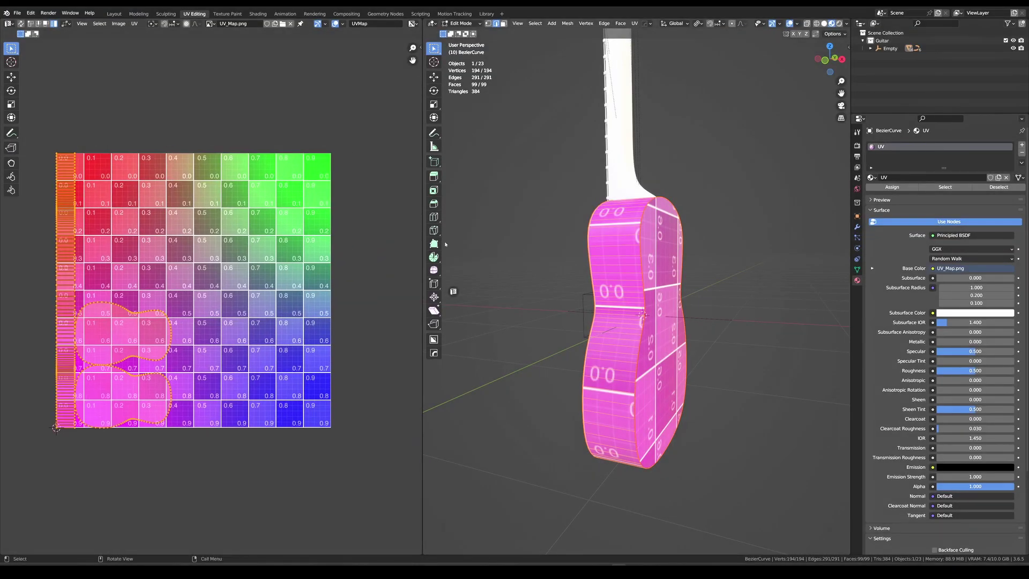
middle_drag(444, 244, 624, 256)
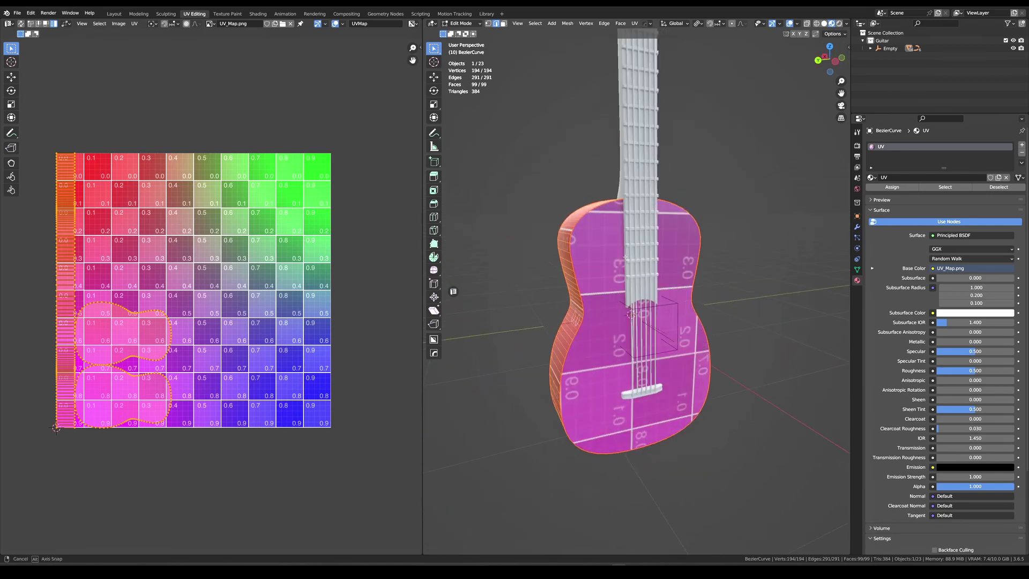
key(alt+a)
middle_drag(783, 285, 747, 285)
key(a)
Mark the centre edge on the body's bottom end as a seam and unwrap the body into two side strips
mouse_move(667, 322)
middle_down()
mouse_move(645, 221)
mouse_move(651, 313)
middle_up()
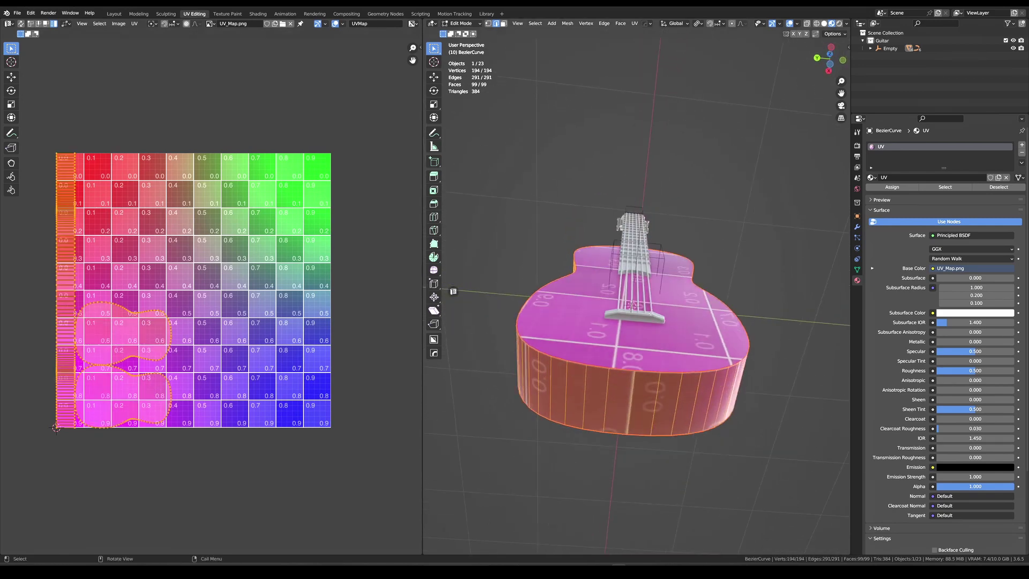
click(628, 396)
right_click(639, 391)
click(639, 392)
key(a)
key(u)
click(679, 351)
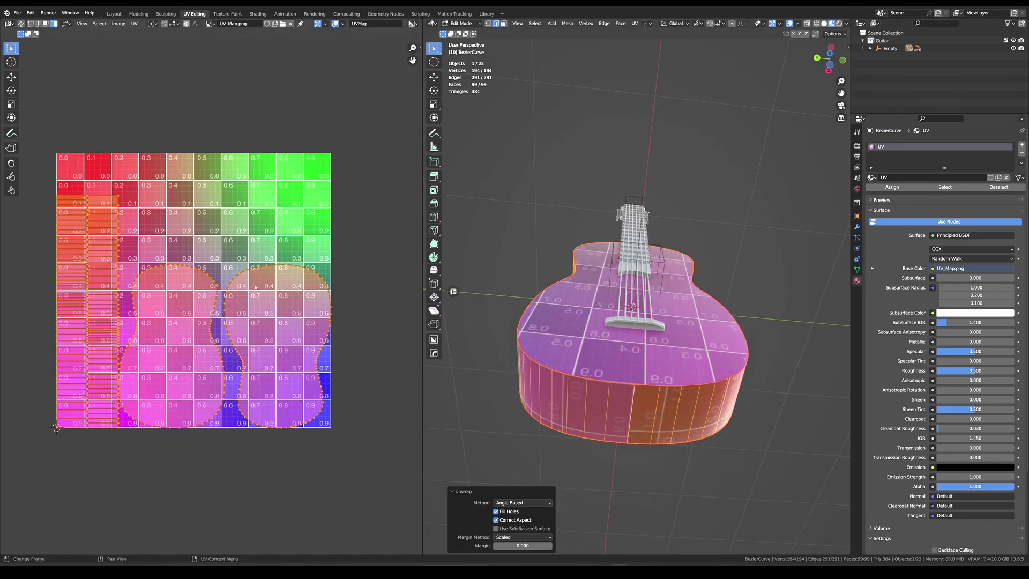
Examine the two side strips in the UV map and the checker texture around the body
drag(47, 169, 129, 433)
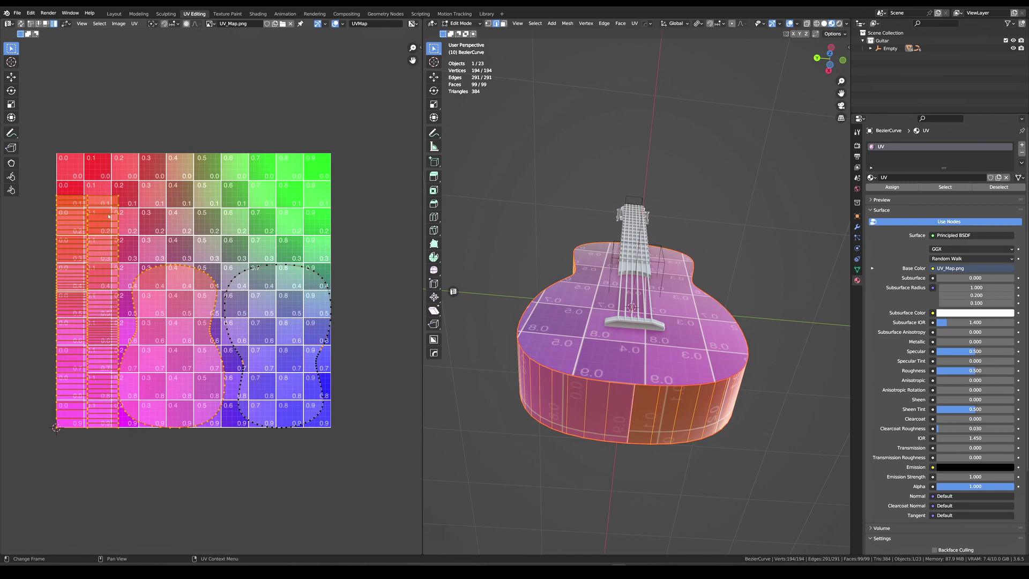
middle_drag(527, 320, 657, 334)
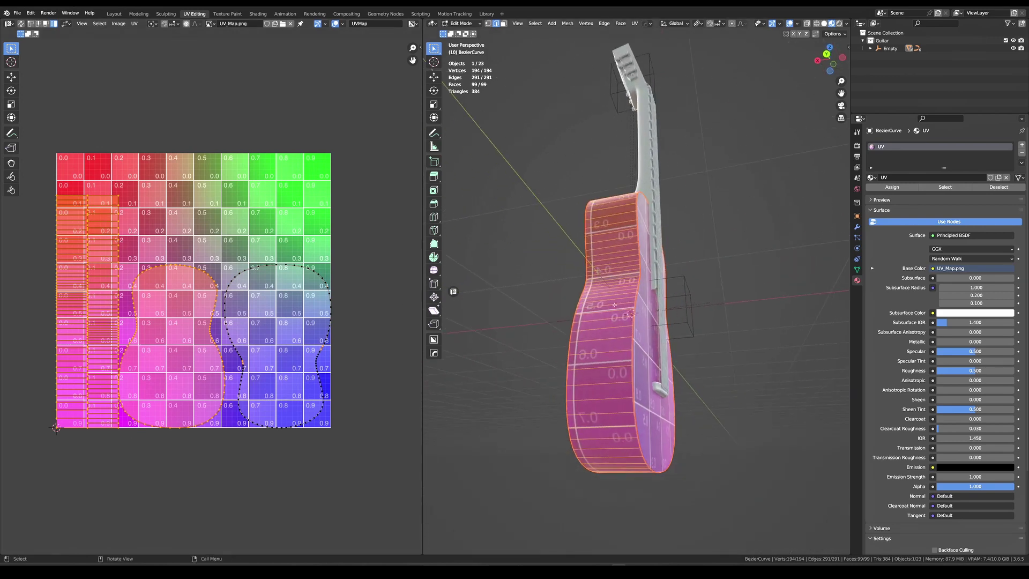
middle_drag(615, 304, 656, 226)
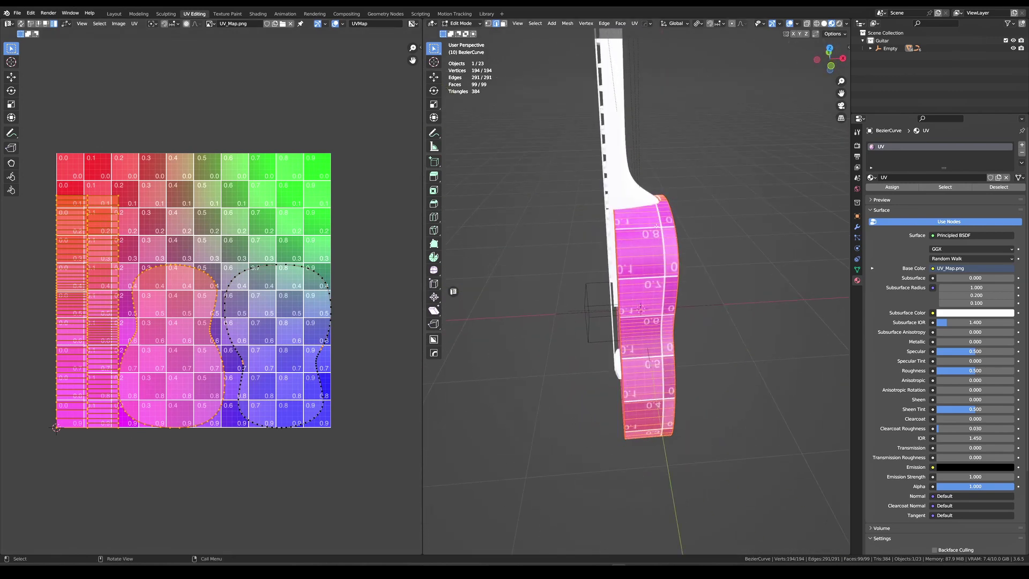
click(733, 229)
middle_drag(509, 257, 712, 270)
middle_drag(643, 277, 681, 257)
Leave Edit Mode and apply the neck's Subdivision and BTool_Cube.001 modifiers, keeping its Bevel modifier
key(Tab)
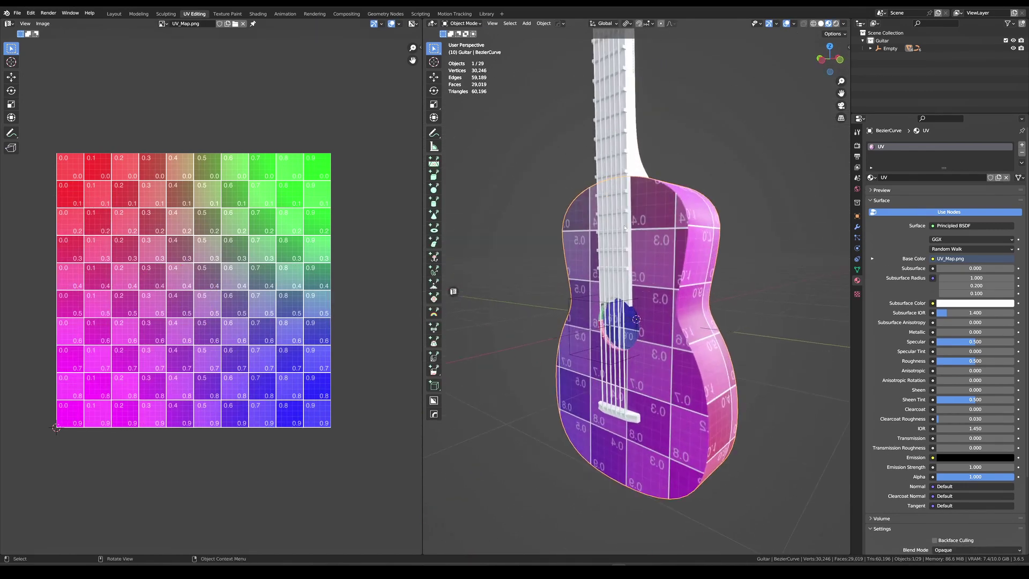
shift+middle_drag(654, 196, 658, 272)
scroll(656, 273, down, 4)
click(632, 285)
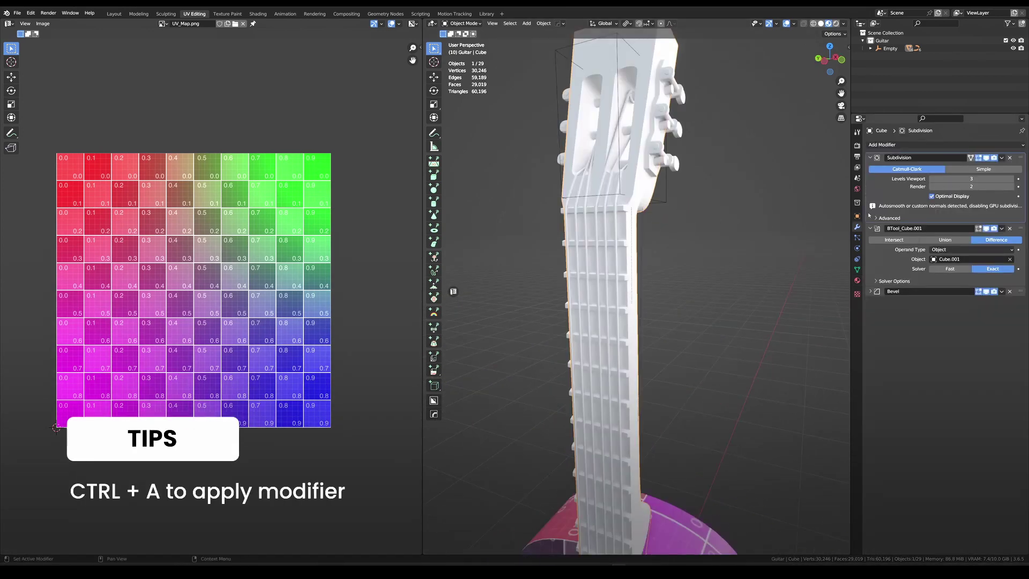
key(ctrl+a)
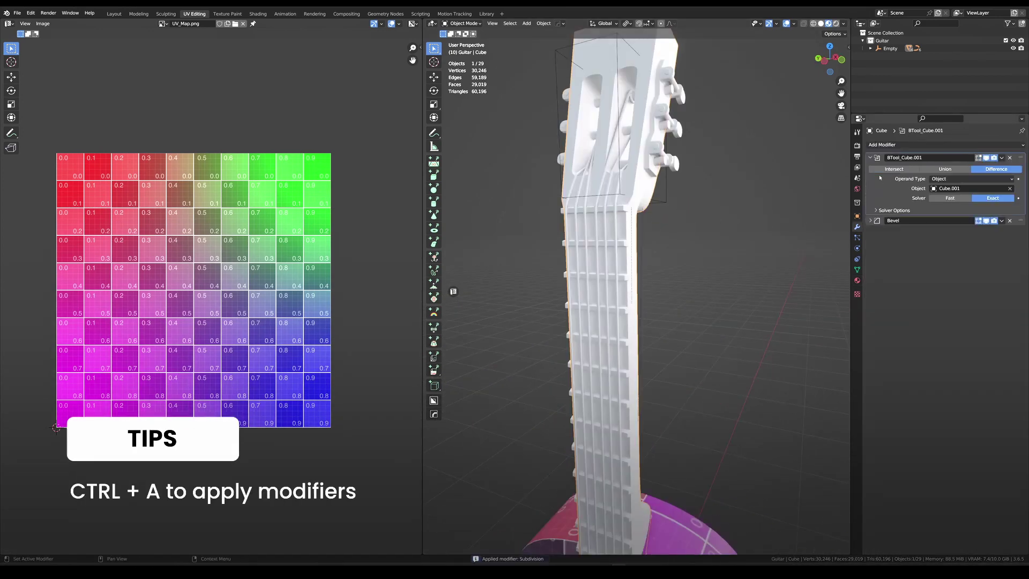
key(ctrl+a)
scroll(716, 225, down, 1)
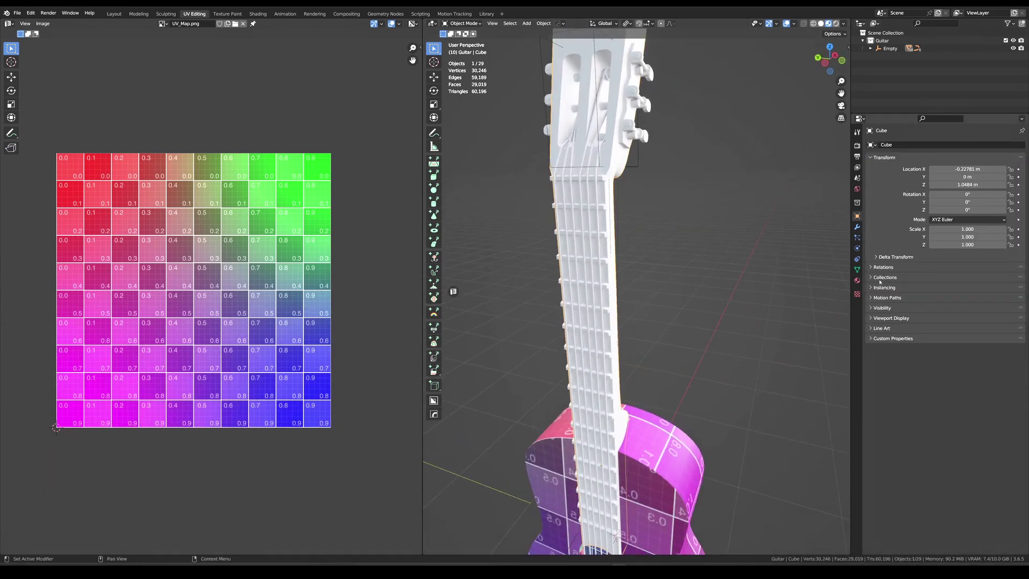
Assign the existing UV material to the guitar neck
click(856, 281)
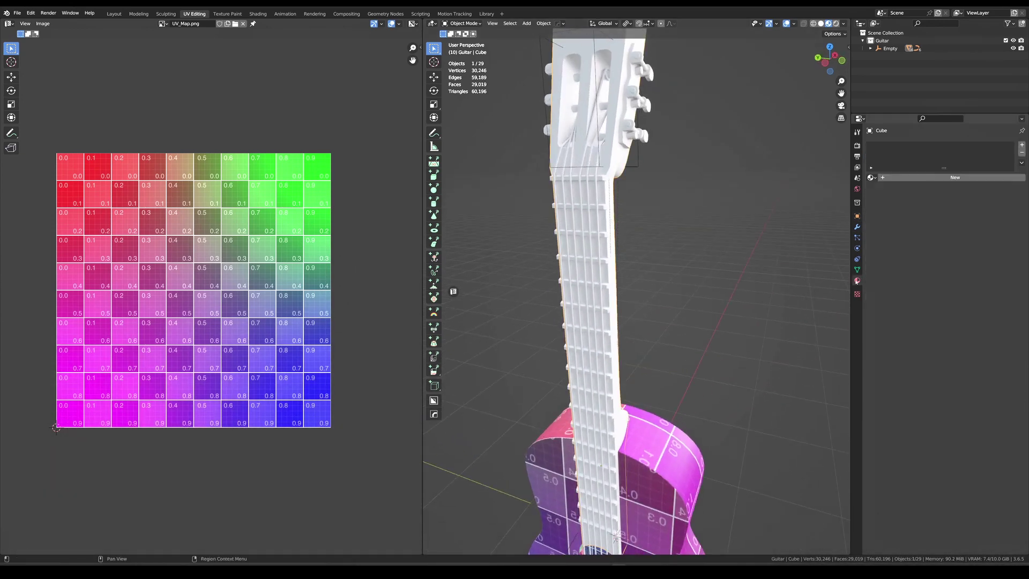
click(872, 177)
click(875, 189)
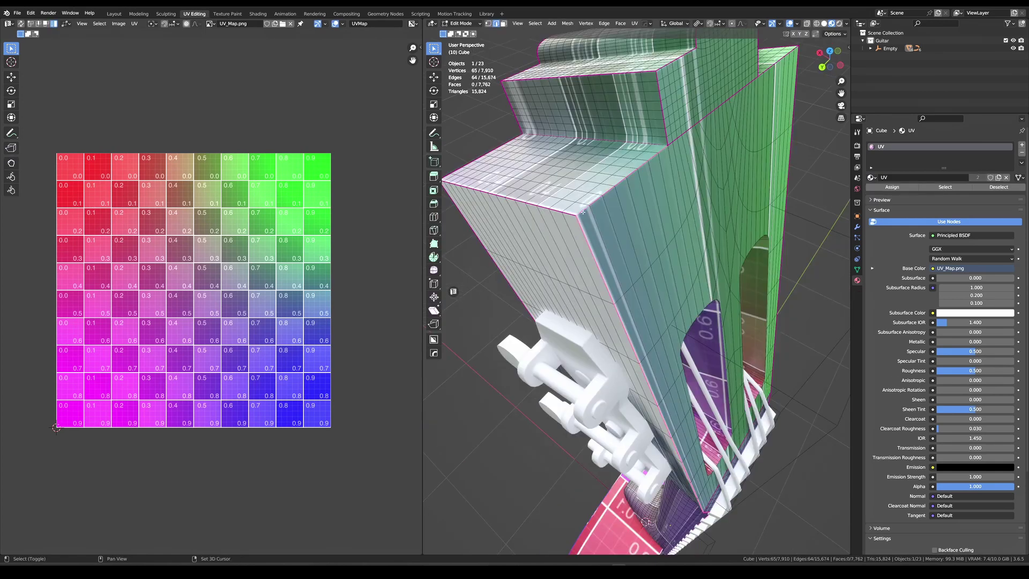
Select the headstock's corner edges and mark them as seams
middle_drag(568, 215, 664, 239)
alt+shift+click(664, 239)
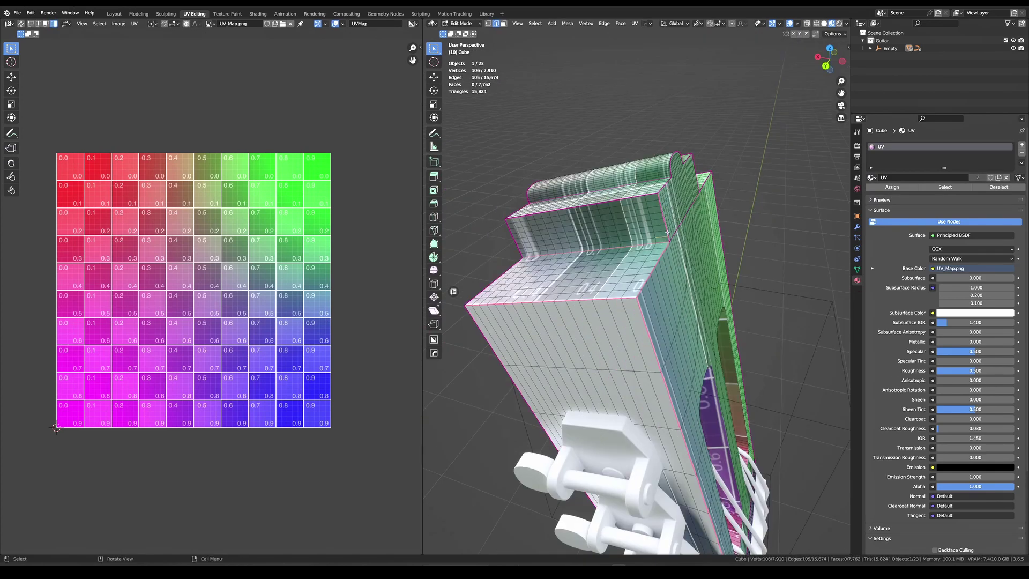
right_click(658, 275)
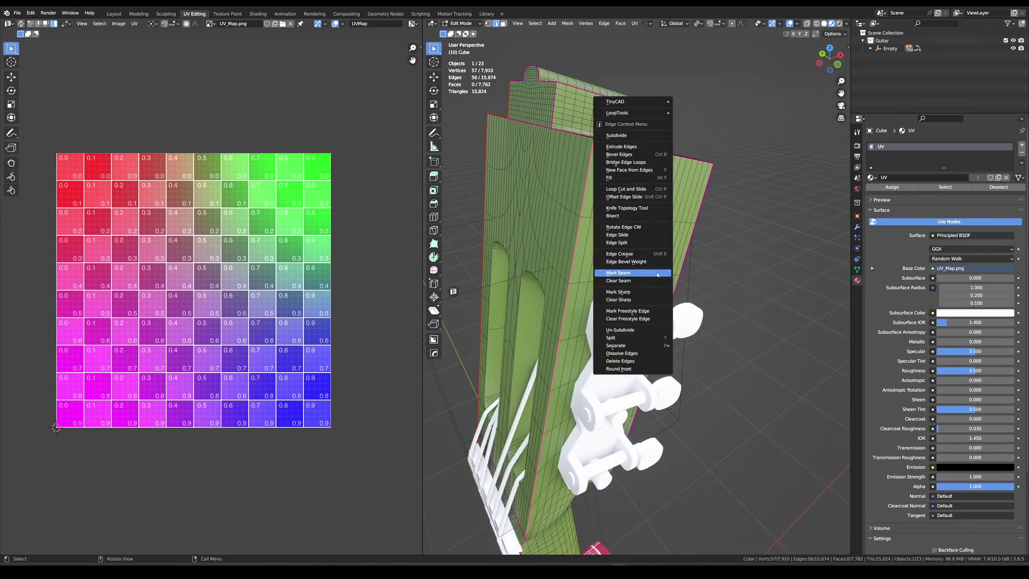
click(658, 275)
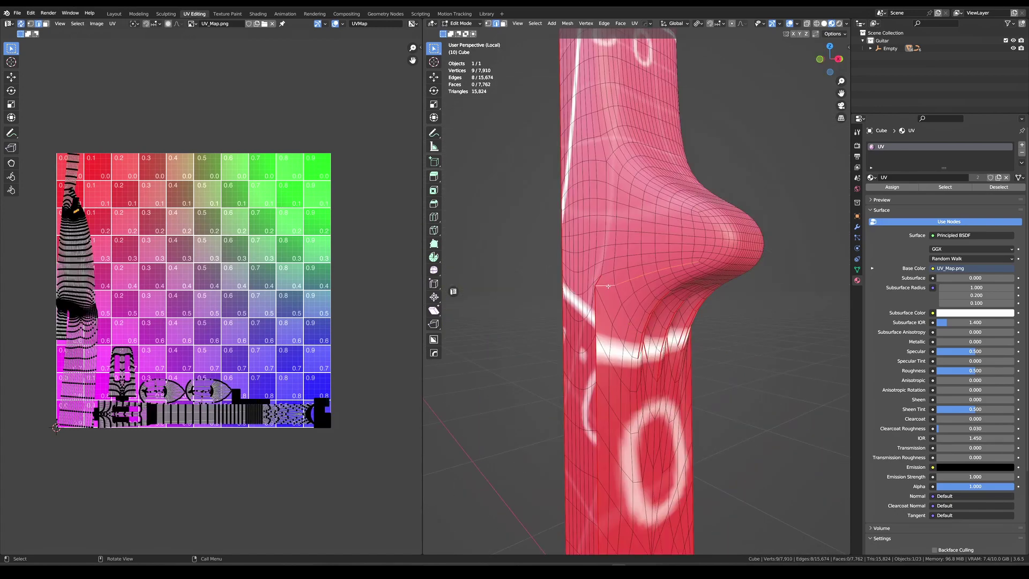
Select the edge path running across the underside of the neck heel and mark it as a seam
middle_drag(608, 285, 589, 322)
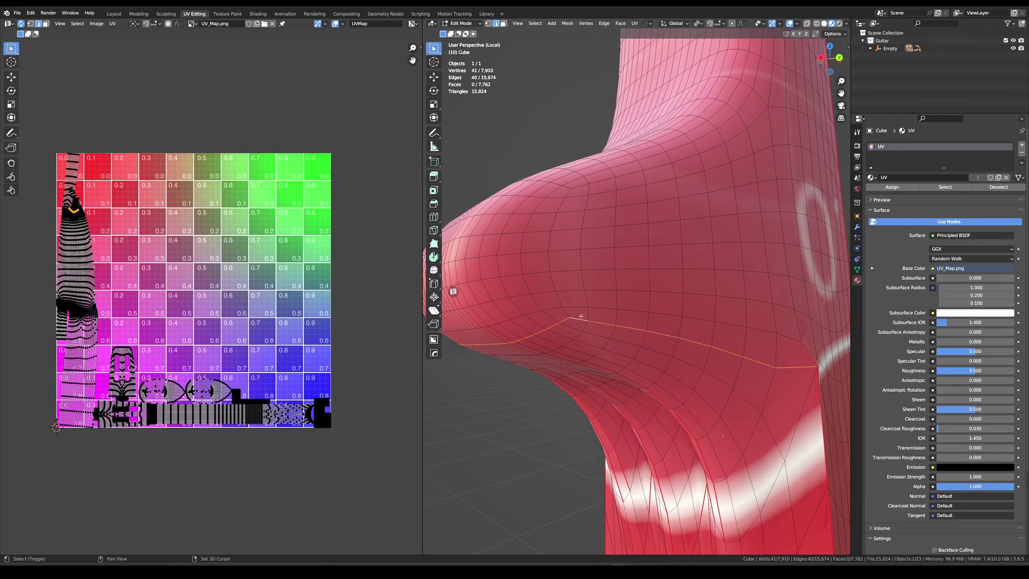
scroll(581, 316, down, 2)
middle_drag(676, 312, 647, 307)
scroll(662, 303, down, 3)
right_click(669, 301)
click(670, 301)
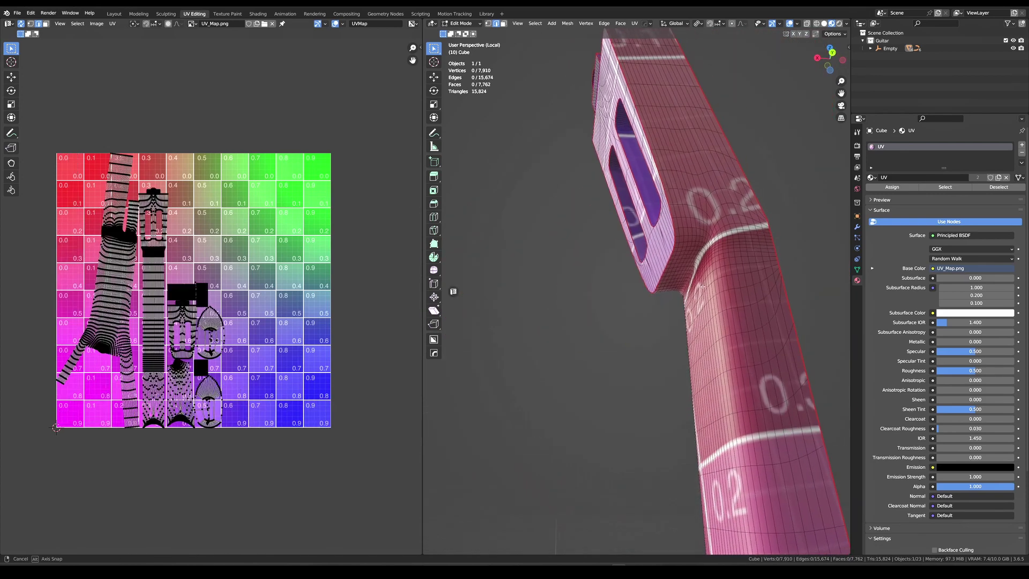
Mark a seam around the joint between the neck and the headstock and save the file
middle_drag(676, 287, 635, 309)
right_click(636, 310)
click(635, 309)
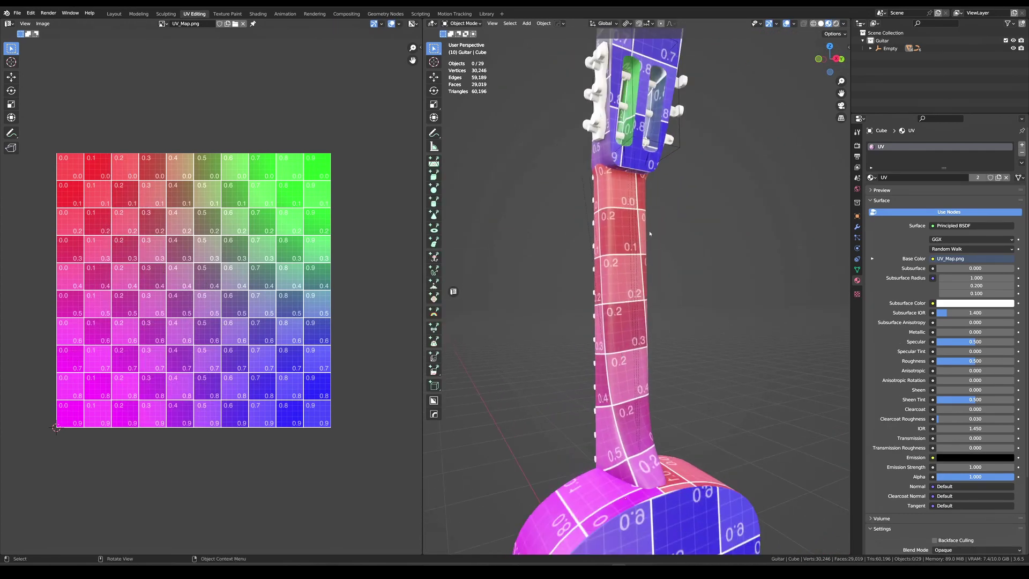
scroll(688, 268, up, 2)
key(ctrl+s)
Isolate the tuner plates in Edit Mode, select their outline edges and mark them as seams
middle_drag(689, 268, 721, 268)
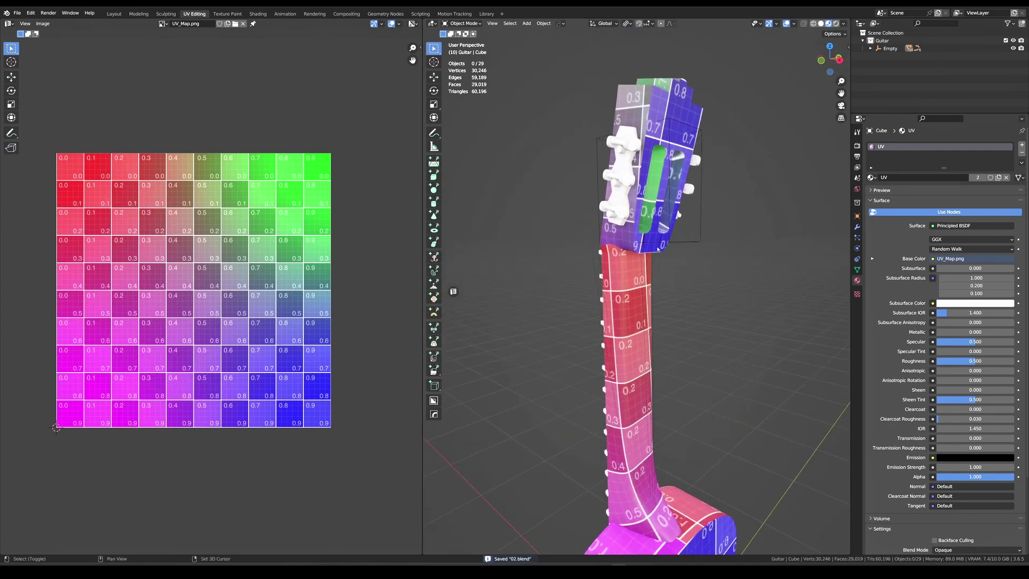
scroll(643, 225, up, 3)
click(622, 276)
middle_drag(622, 276, 554, 190)
key(KP_Divide)
key(Tab)
key(2)
double_click(703, 272)
shift+double_click(698, 271)
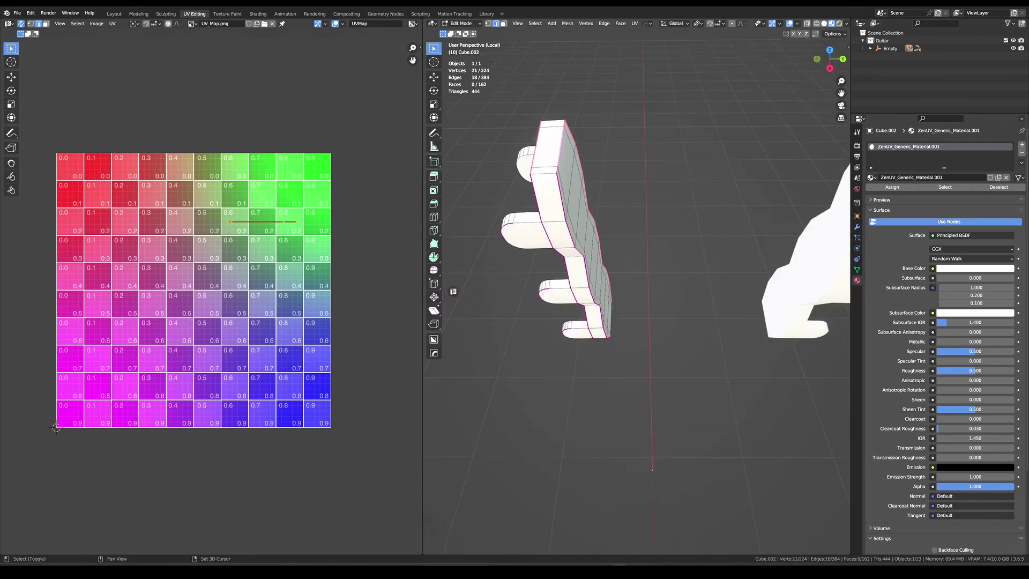
right_click(710, 240)
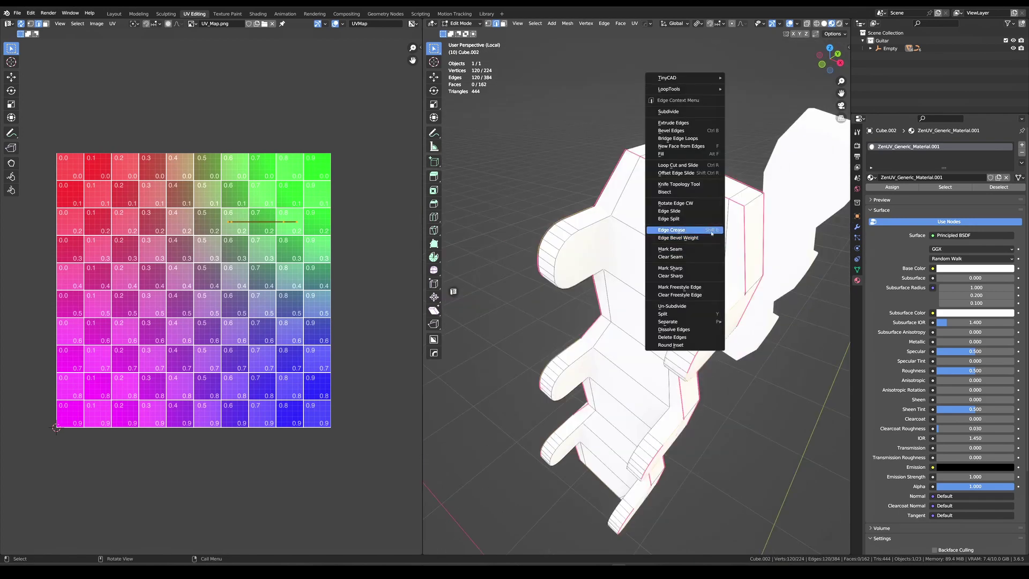
click(670, 249)
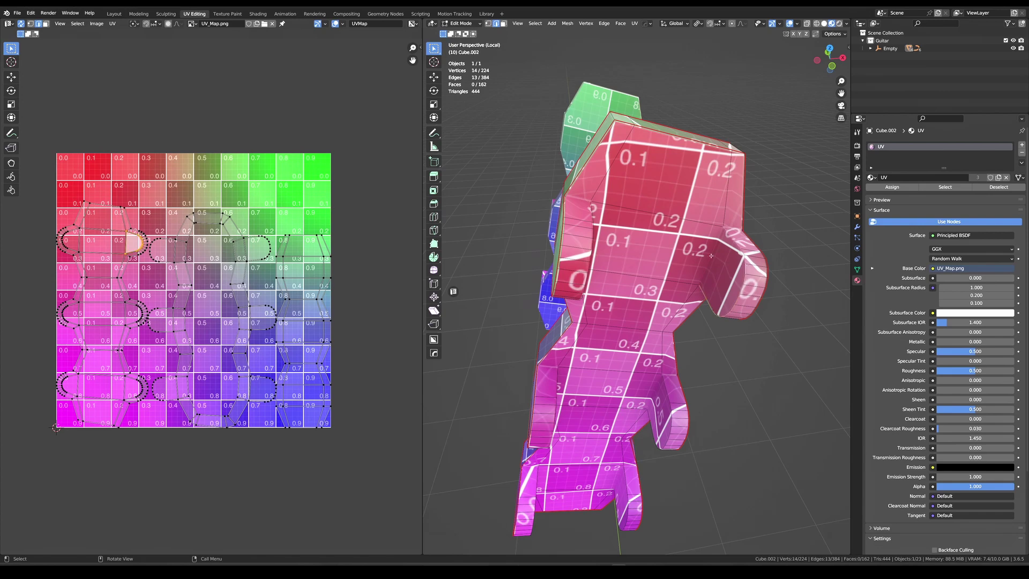
Select the edges outlining the faces of the tuner plates' rounded tabs and mark them as seams
shift+click(710, 255)
middle_drag(711, 255, 529, 242)
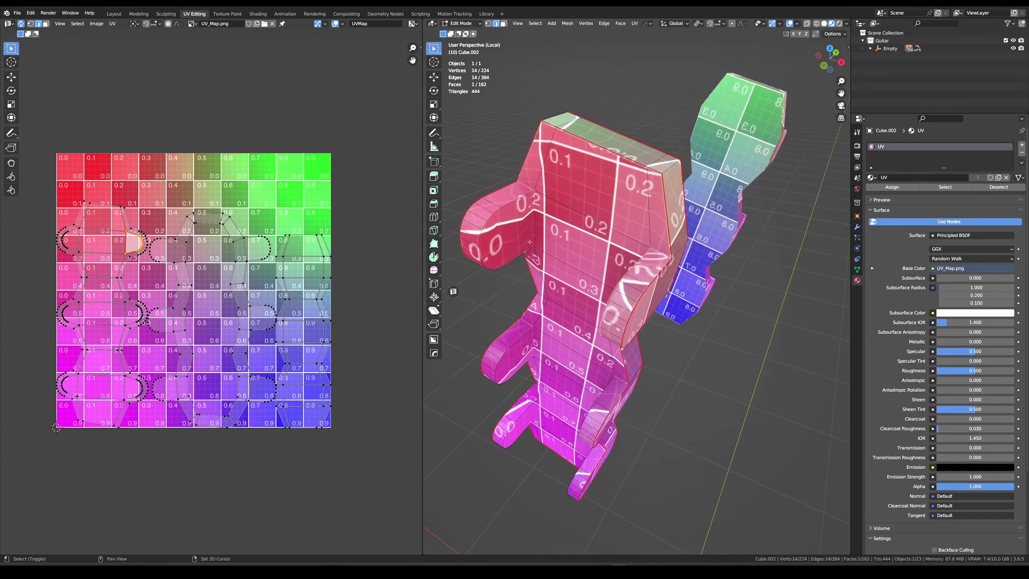
shift+click(523, 197)
middle_drag(523, 197, 578, 260)
alt+shift+click(521, 334)
right_click(604, 307)
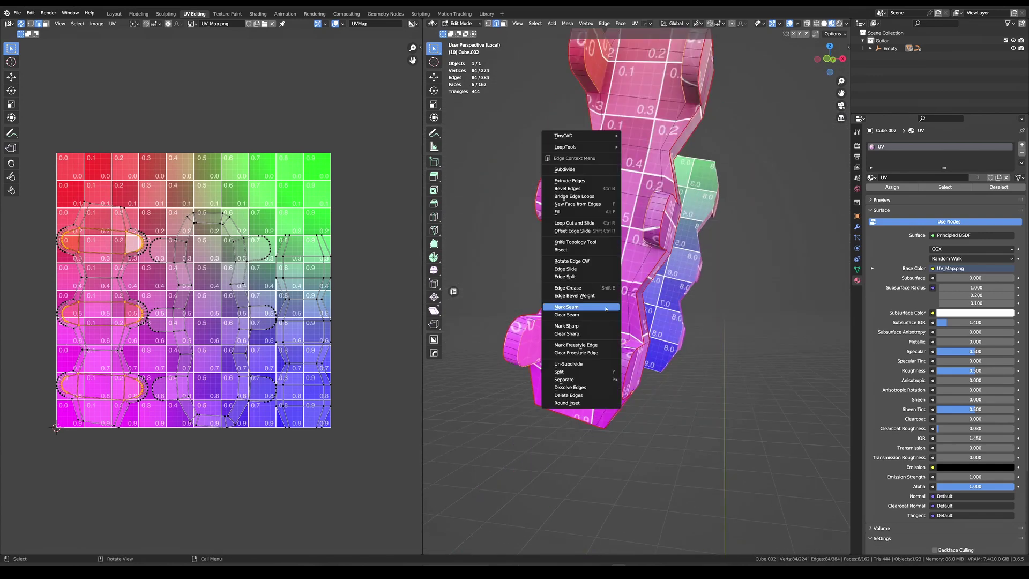
click(604, 307)
Select the whole tuner plate mesh and unwrap it
scroll(628, 309, down, 2)
key(a)
key(u)
click(639, 306)
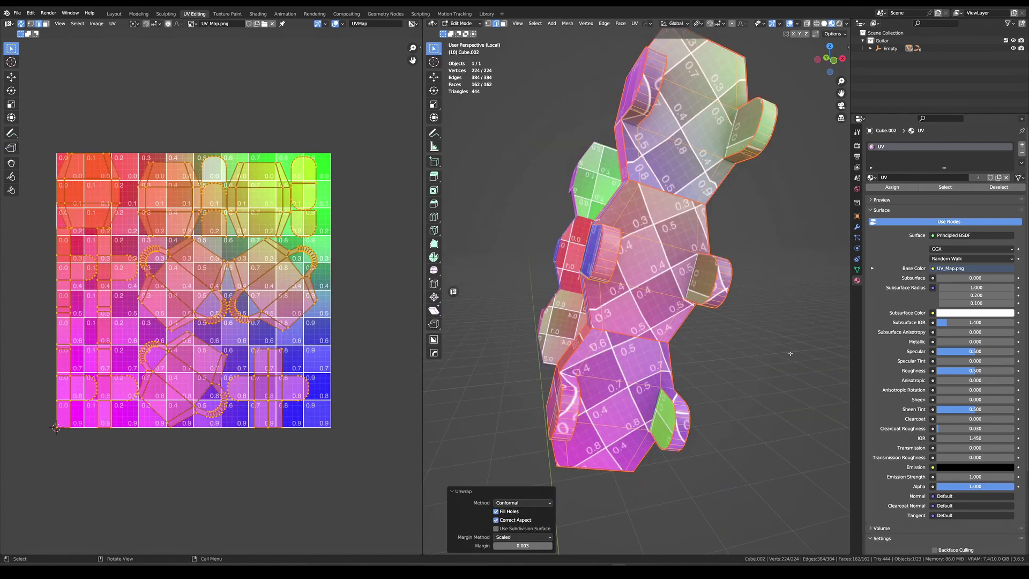
key(alt+a)
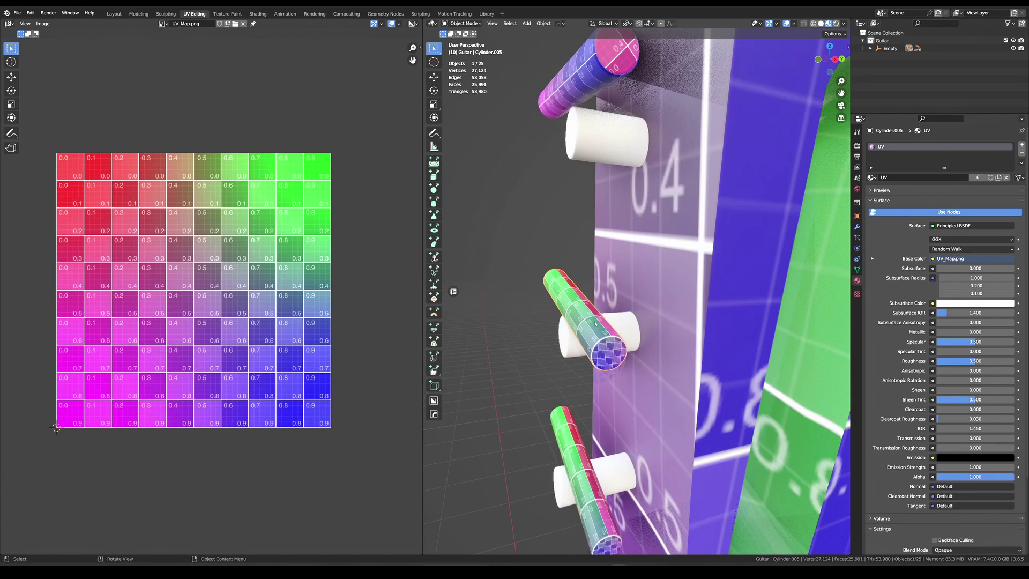
key(a)
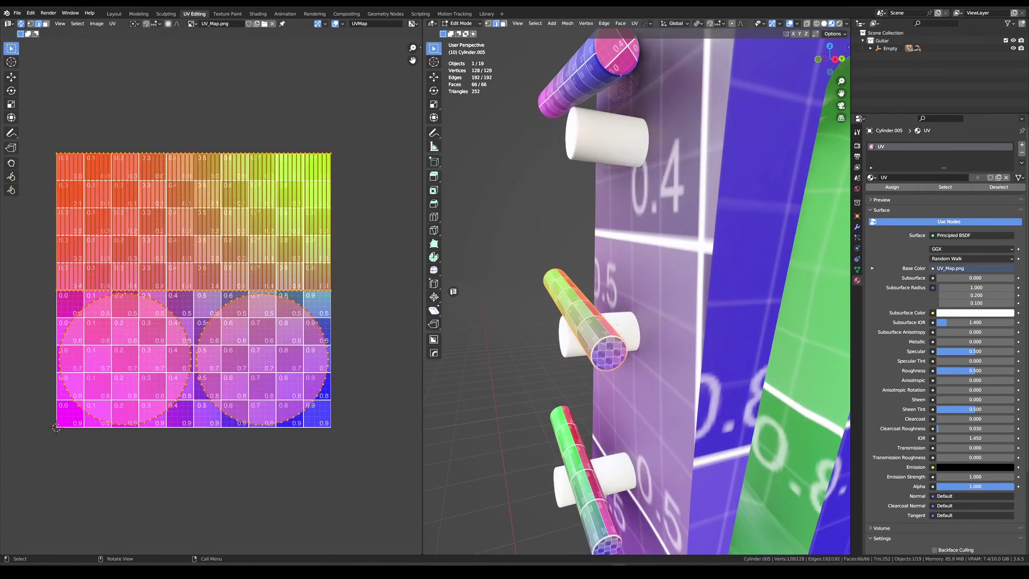
Select the whole mesh of the cylindrical tuner shaft and unwrap it
click(624, 356)
middle_drag(624, 355, 638, 319)
click(702, 288)
key(a)
key(u)
click(645, 283)
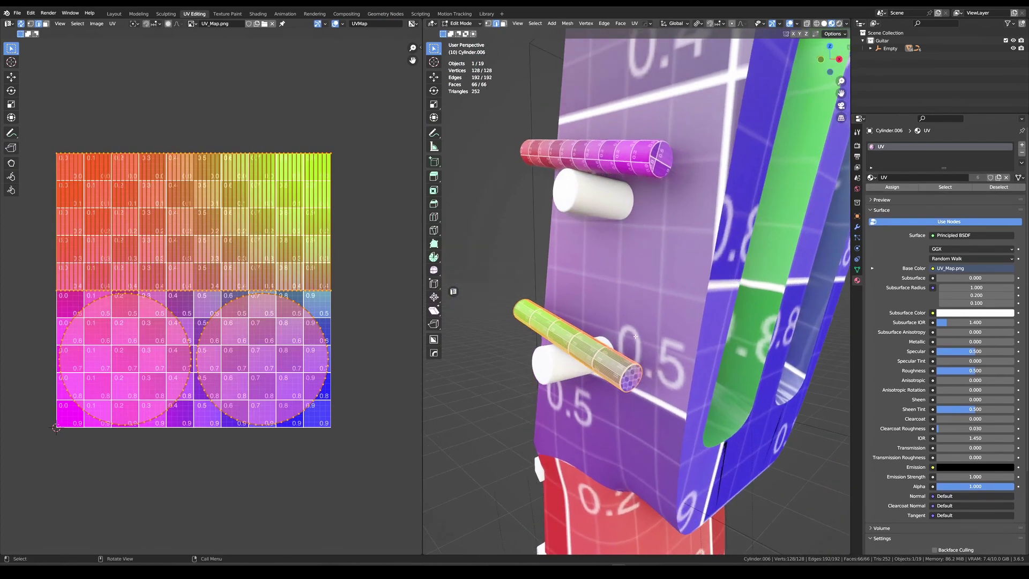
Select all edges of the fret bar at the top of the fretboard and mark them as seams
scroll(636, 336, down, 2)
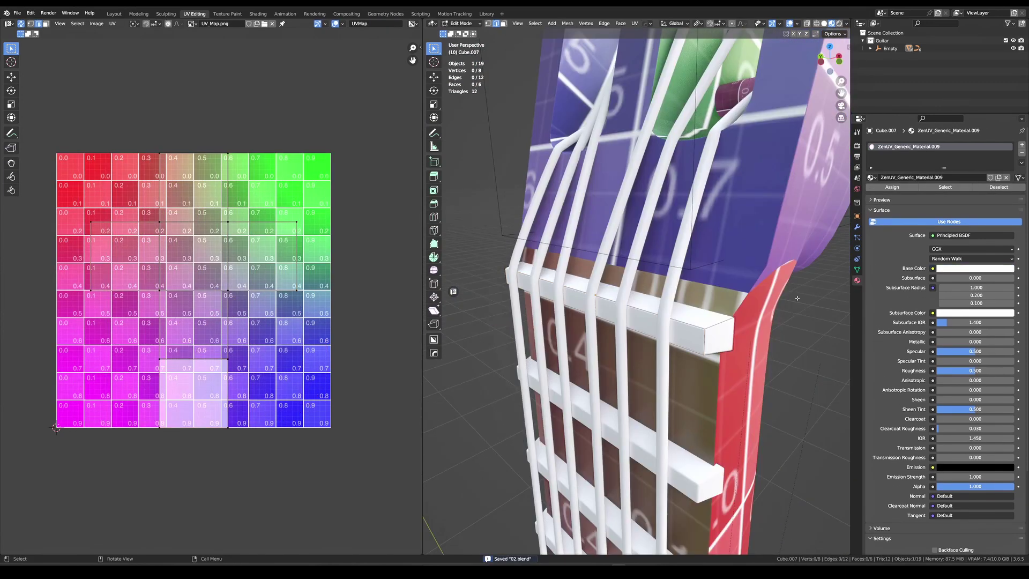
middle_drag(670, 310, 689, 300)
scroll(689, 300, up, 2)
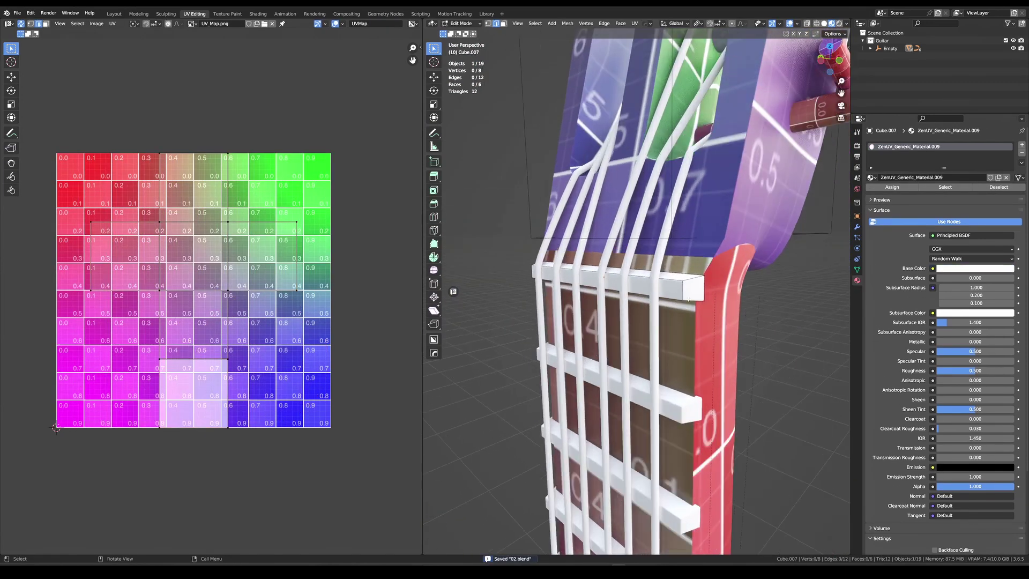
key(a)
right_click(690, 279)
click(690, 277)
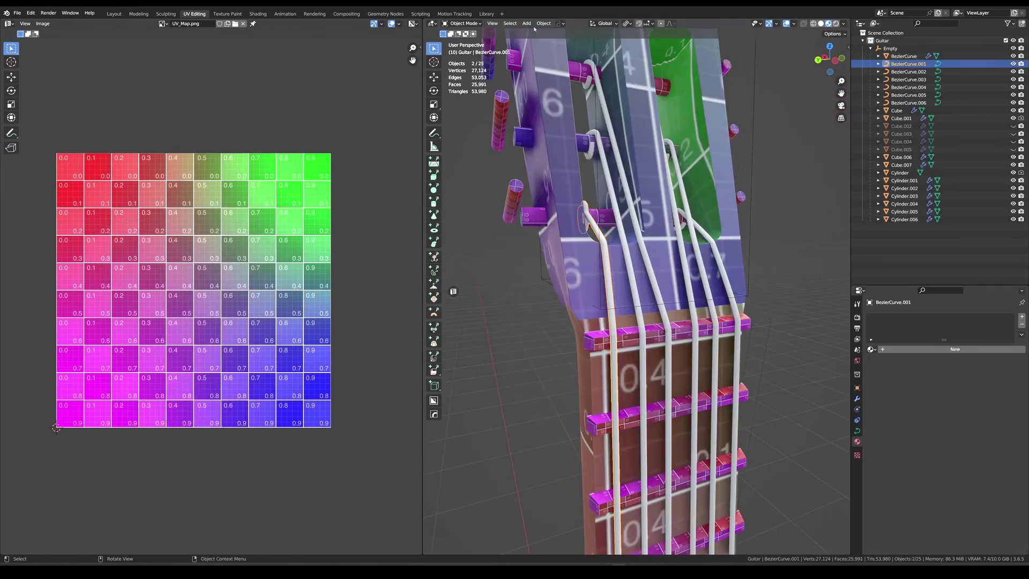
Convert the selected outer string curve to a mesh and isolate it
click(543, 23)
mouse_move(566, 253)
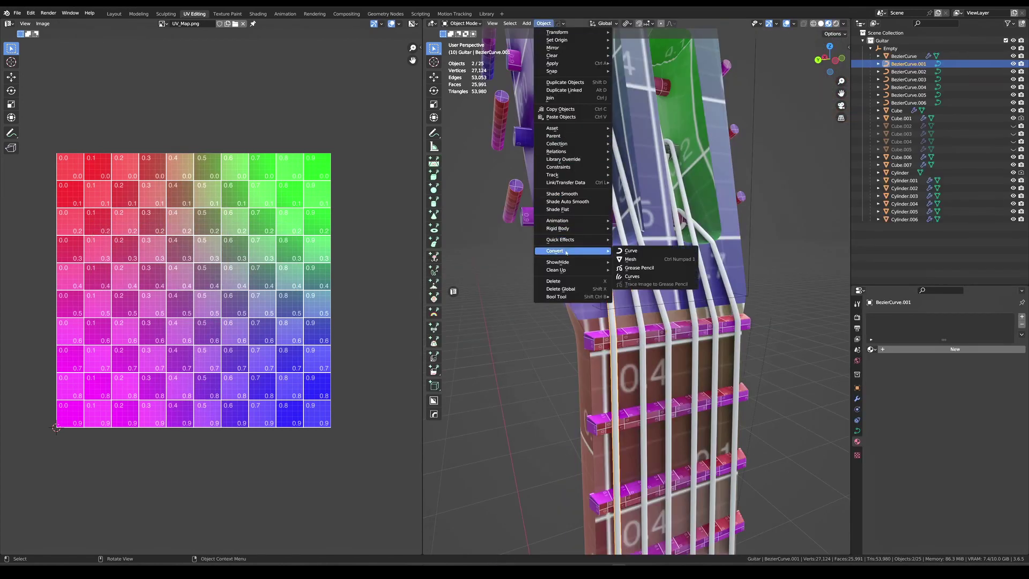
click(633, 259)
key(KP_Divide)
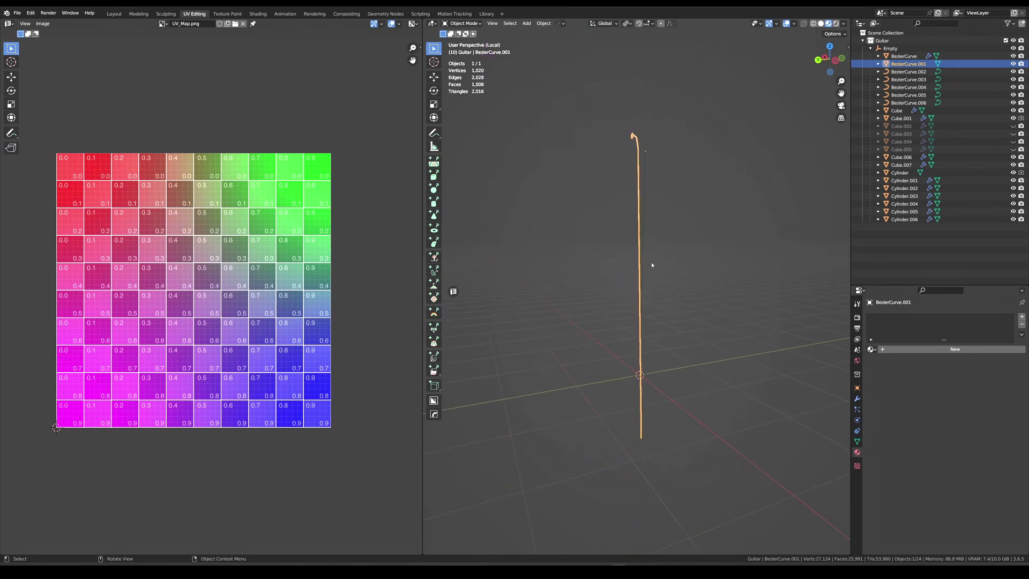
Mark the open ring at the string's curled end and one lengthwise edge line as seams
key(Tab)
key(alt+a)
middle_drag(667, 216, 803, 233)
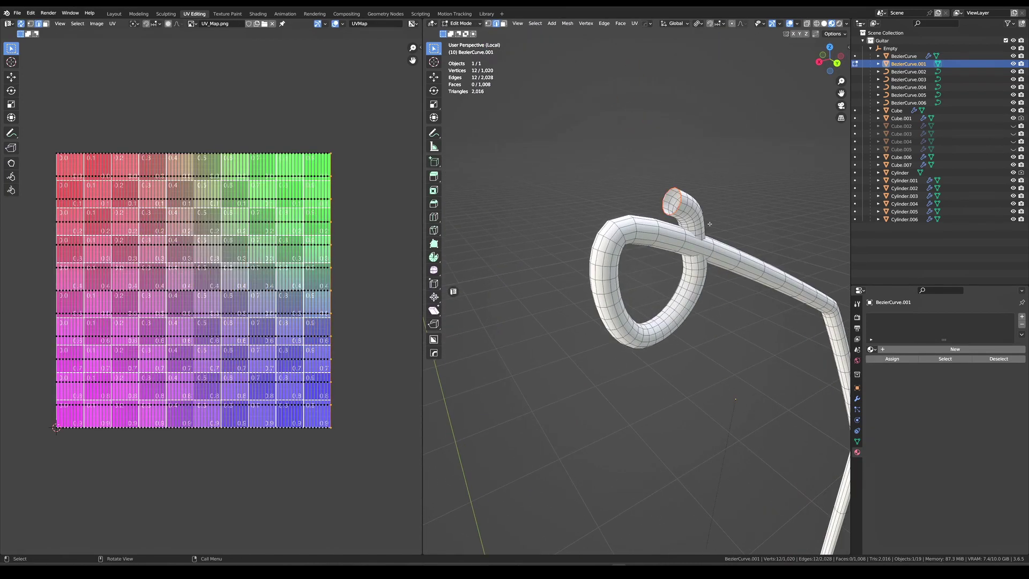
key(alt+a)
middle_drag(724, 366, 783, 367)
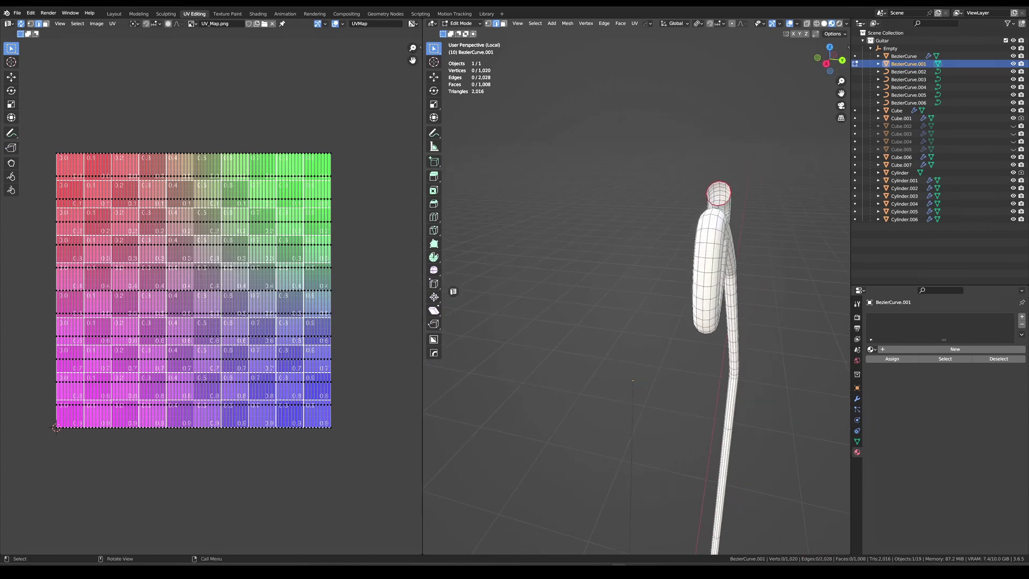
scroll(750, 188, up, 1)
shift+middle_drag(750, 189, 584, 241)
scroll(686, 300, up, 3)
scroll(677, 233, down, 4)
scroll(676, 241, down, 3)
key(alt+a)
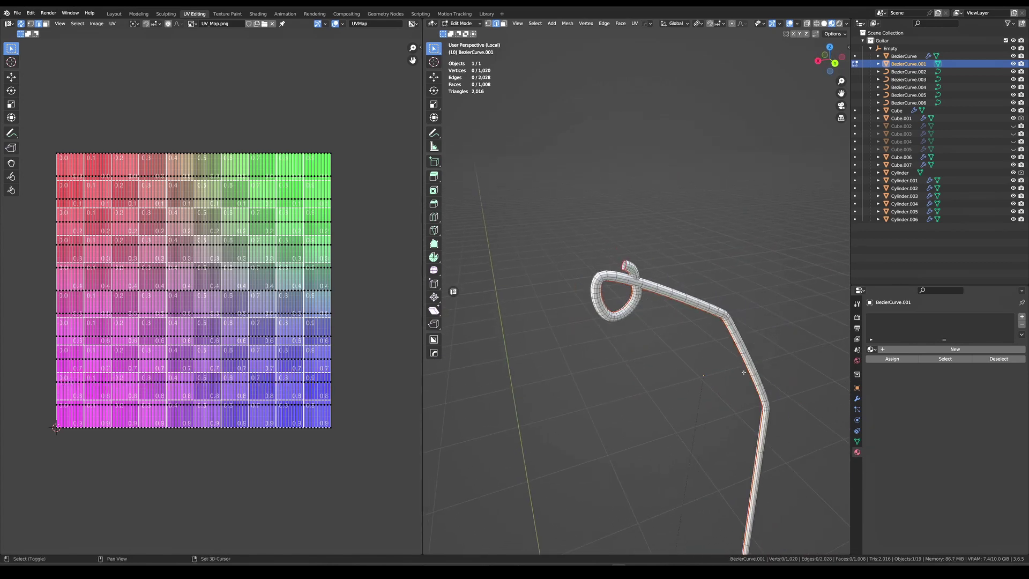
Mark seams at the ends and along the length of the five remaining strings
shift+middle_drag(739, 343, 742, 250)
shift+middle_drag(643, 509, 643, 241)
scroll(643, 291, up, 4)
middle_drag(605, 472, 633, 453)
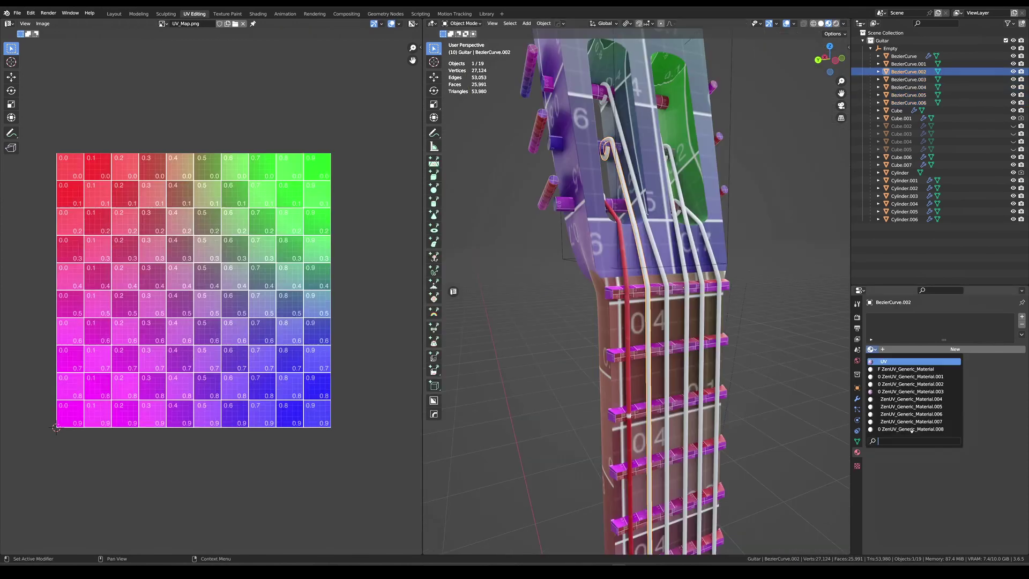
Assign the existing UV material to the guitar strings one after another
click(884, 361)
click(667, 322)
click(872, 350)
click(884, 361)
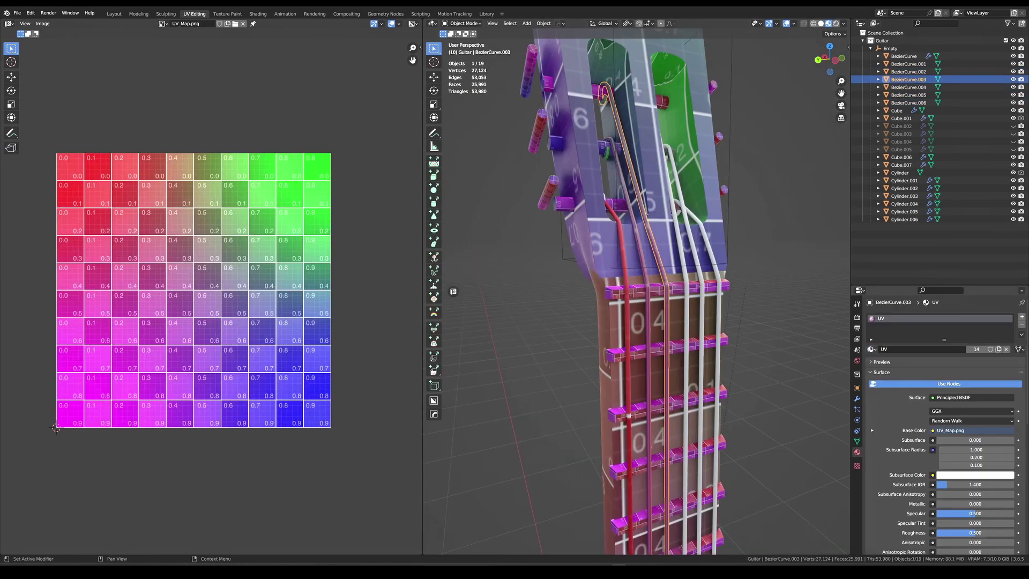
click(687, 321)
click(872, 349)
click(884, 361)
click(701, 321)
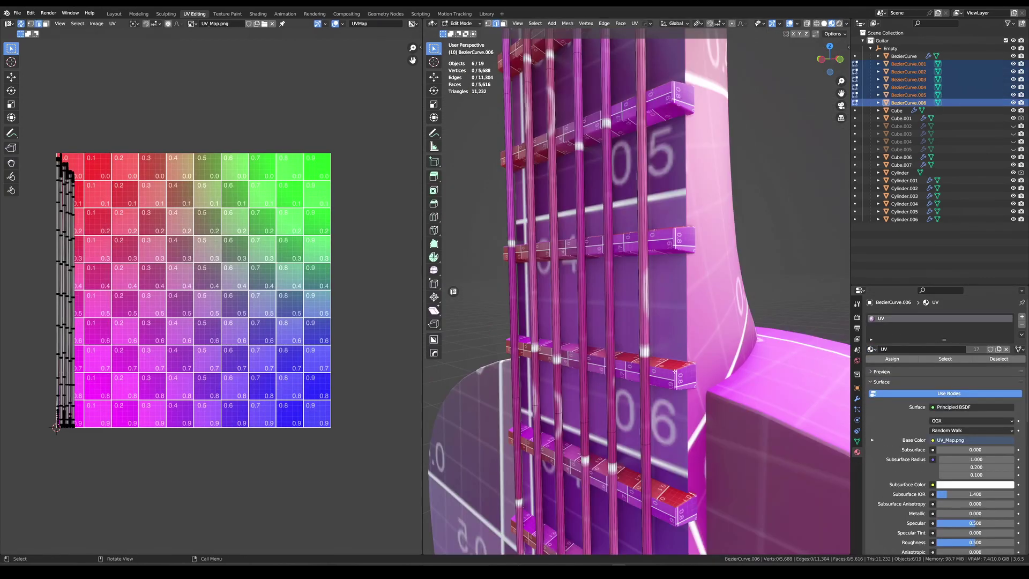
scroll(706, 279, up, 3)
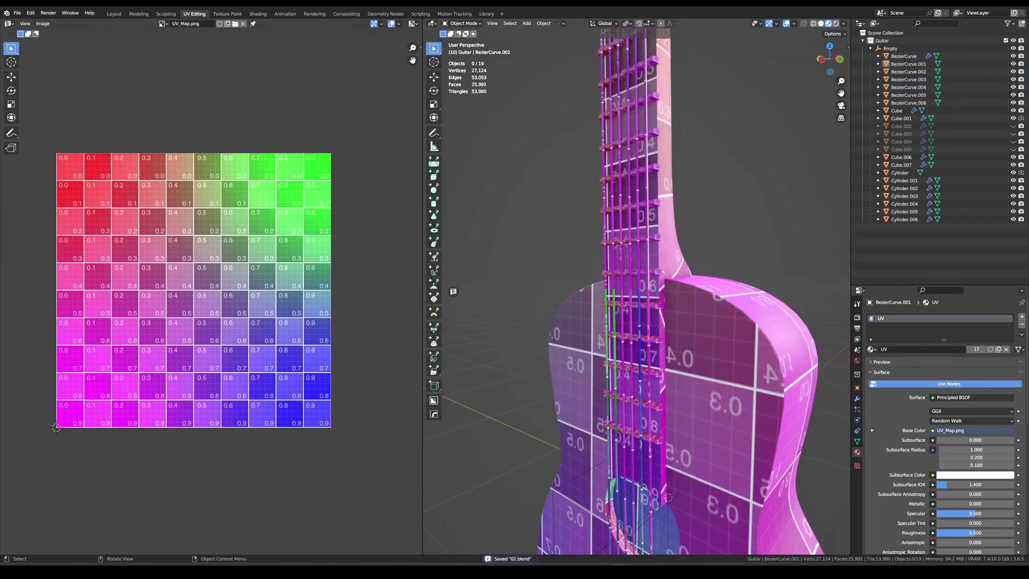
middle_drag(638, 284, 715, 275)
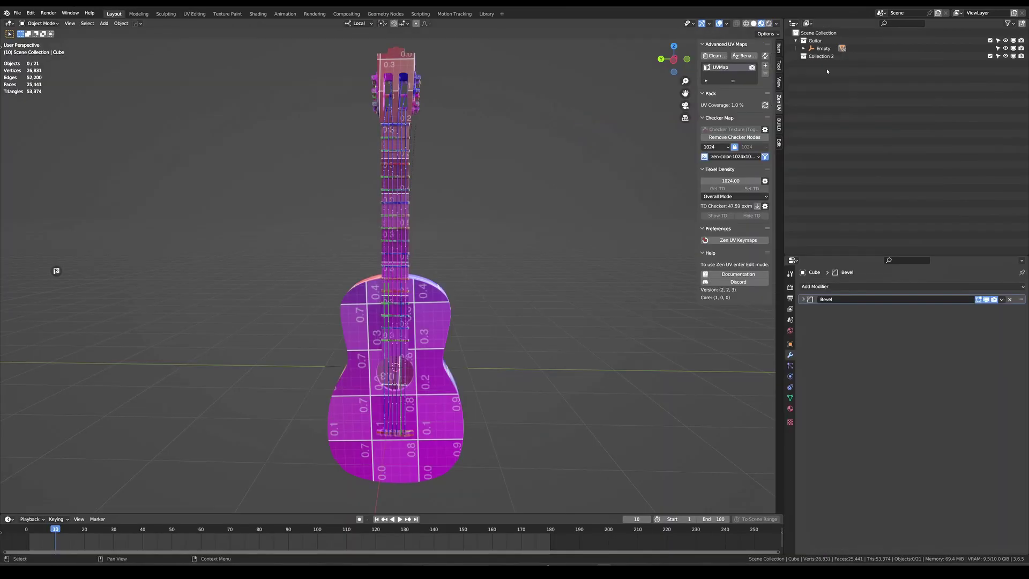
Create collections named wood, dark_wood, strings and silver in the scene
double_click(828, 56)
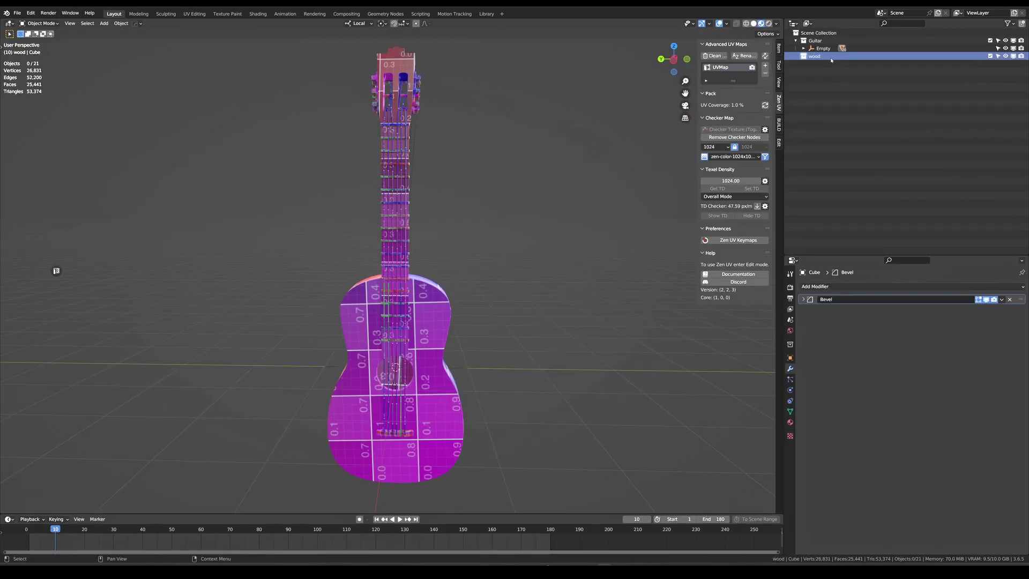
right_click(831, 63)
click(834, 65)
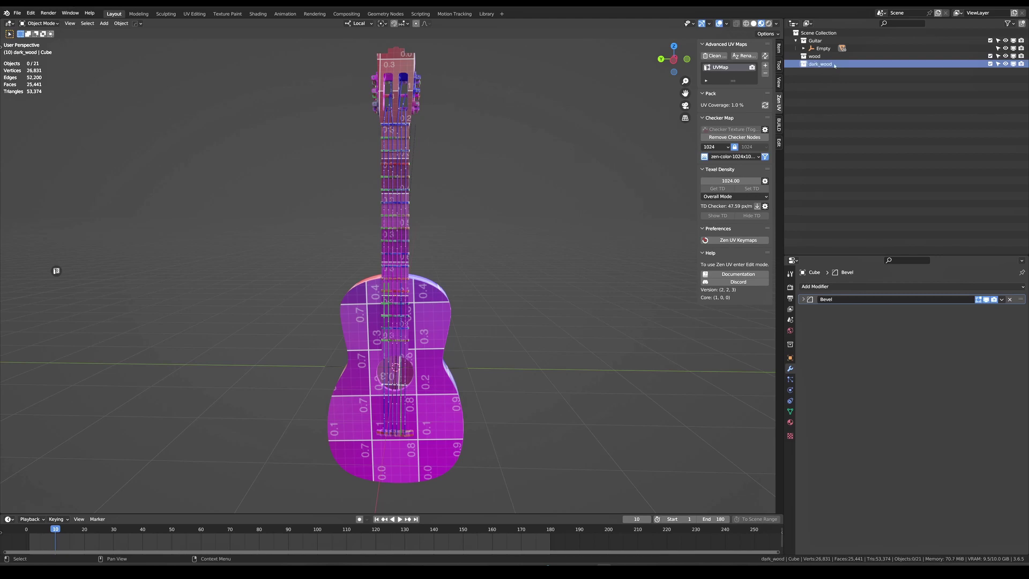
right_click(835, 74)
click(837, 79)
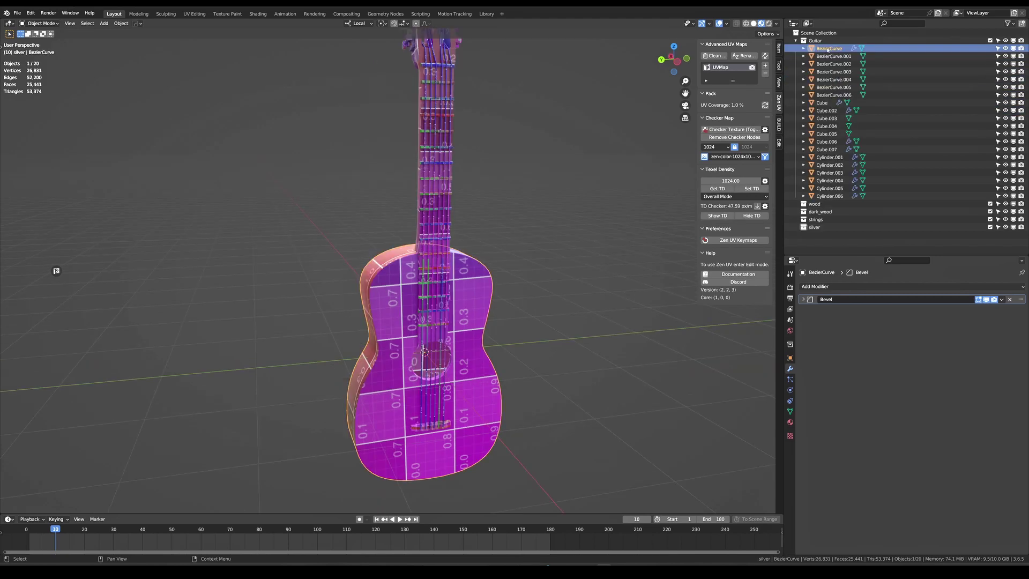
Move the guitar body into the wood collection
drag(829, 49, 830, 65)
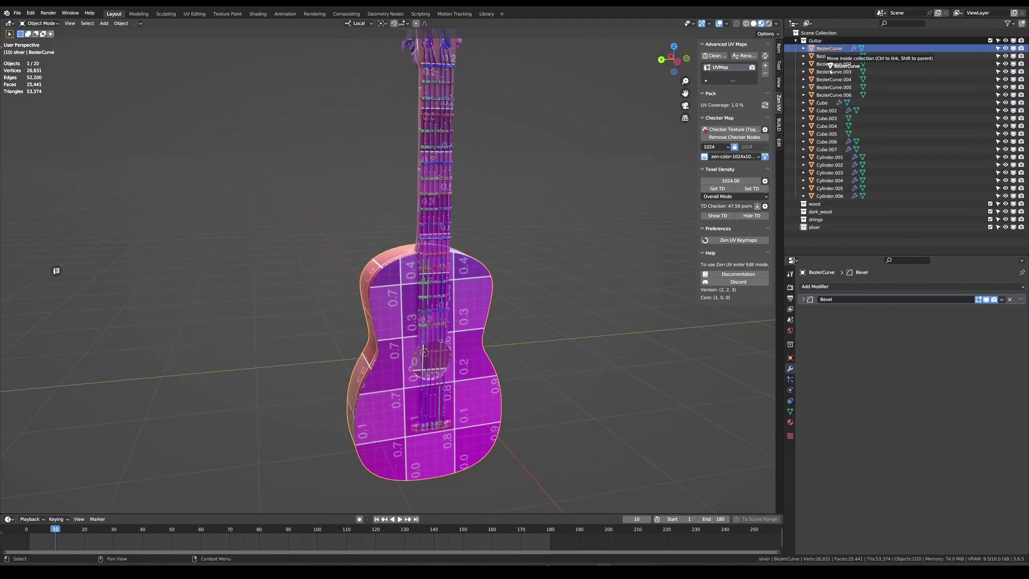
drag(827, 193, 826, 203)
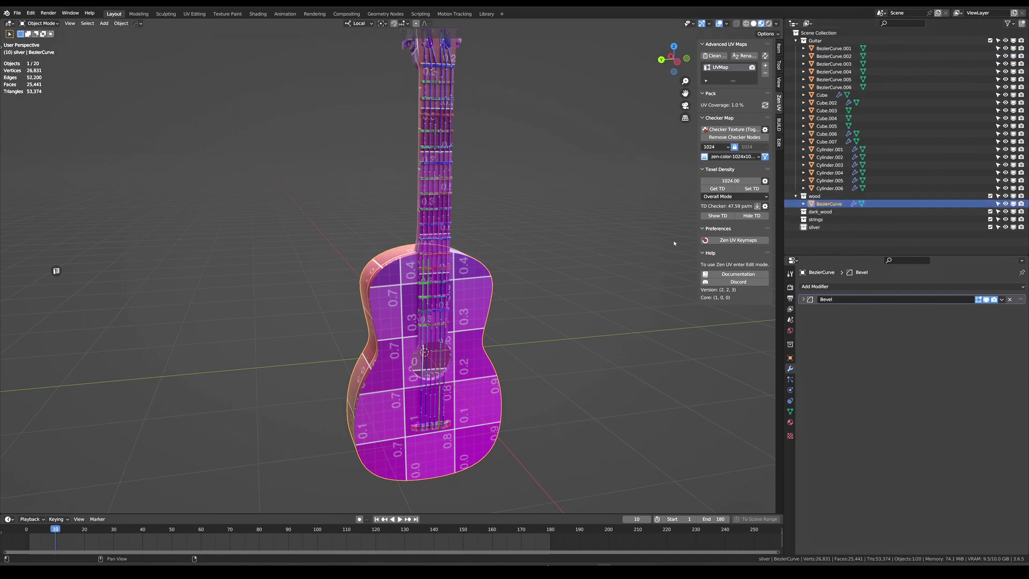
Select the guitar body's linked faces delimited by seam and separate them into their own object
key(ctrl+l)
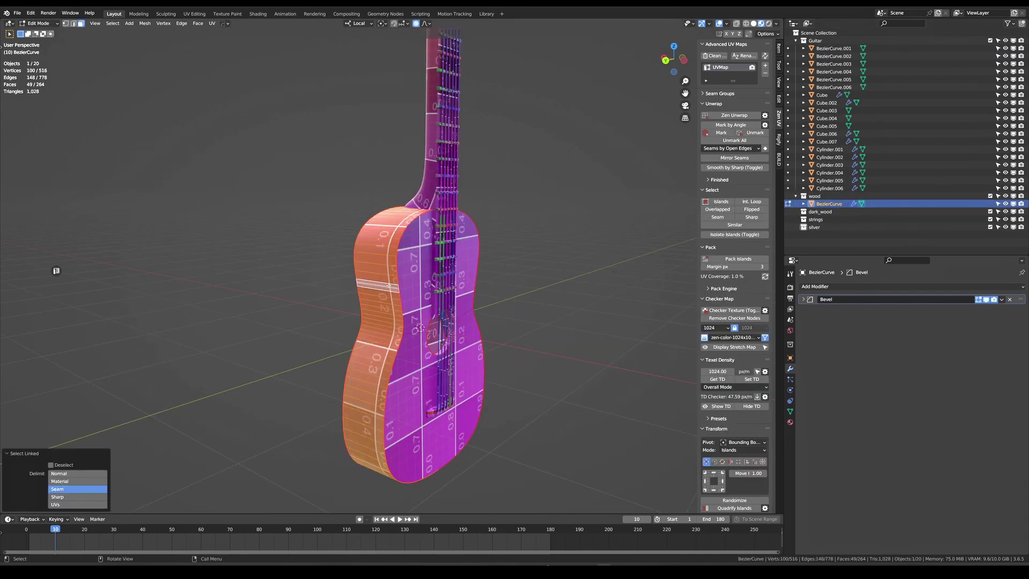
middle_drag(388, 285, 241, 303)
key(l)
middle_drag(413, 302, 450, 289)
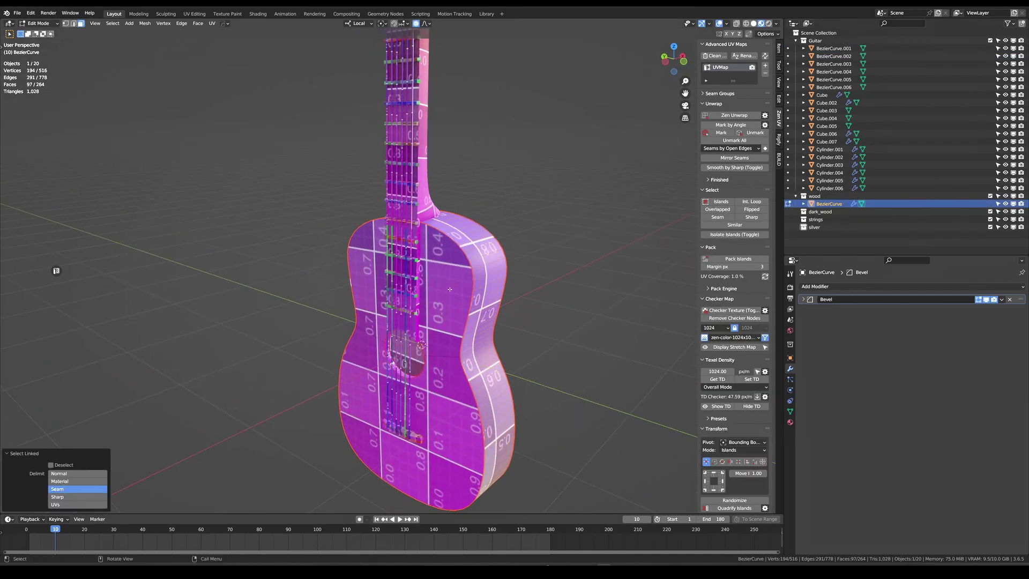
click(450, 290)
Move the separated body part and the neck into the dark_wood collection
drag(833, 211, 823, 215)
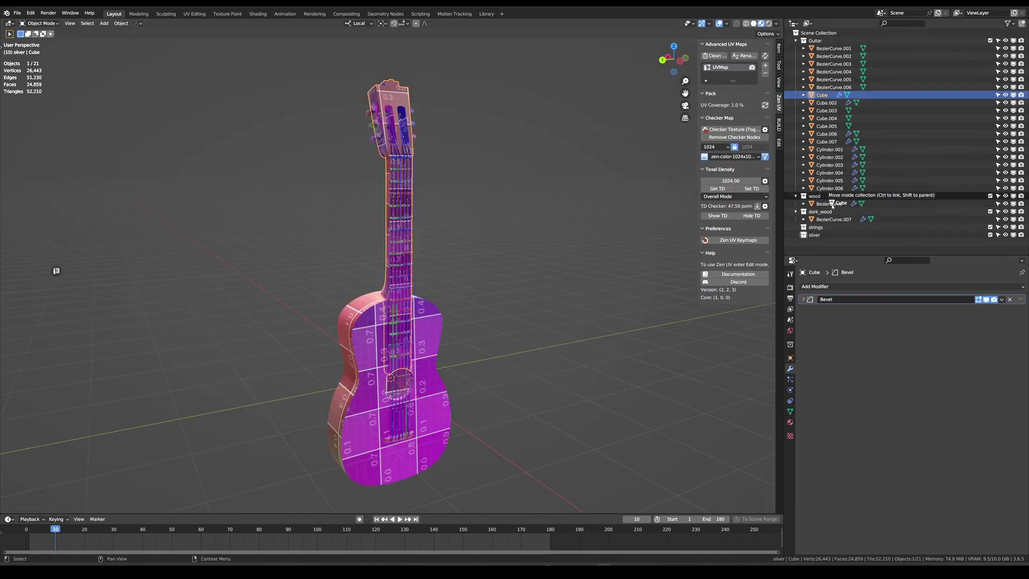
drag(832, 205, 831, 206)
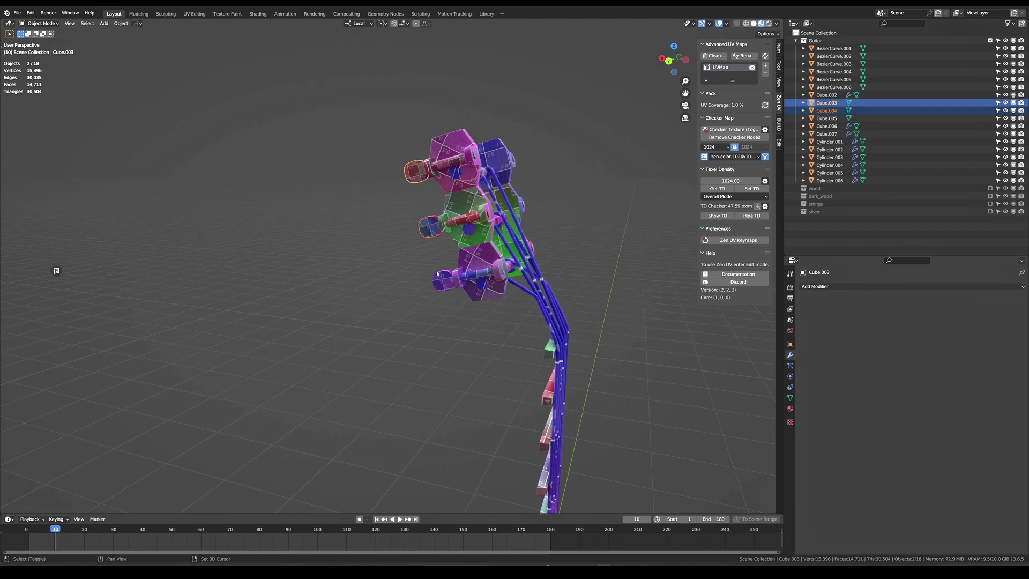
Move the tuner knobs, tuner shafts and frets into the silver collection, and return to the UV Editing workspace
shift+click(454, 224)
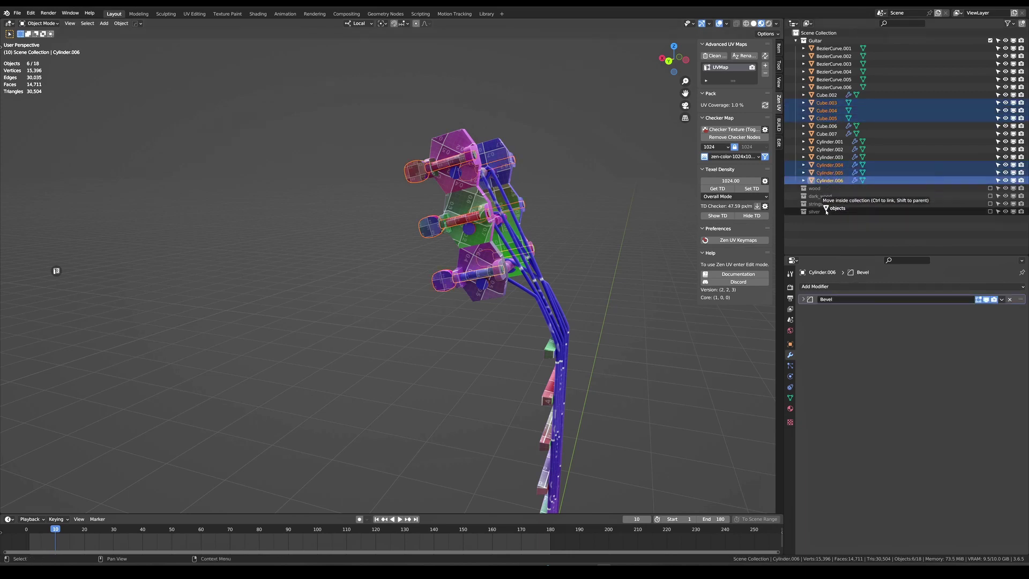
drag(826, 211, 826, 211)
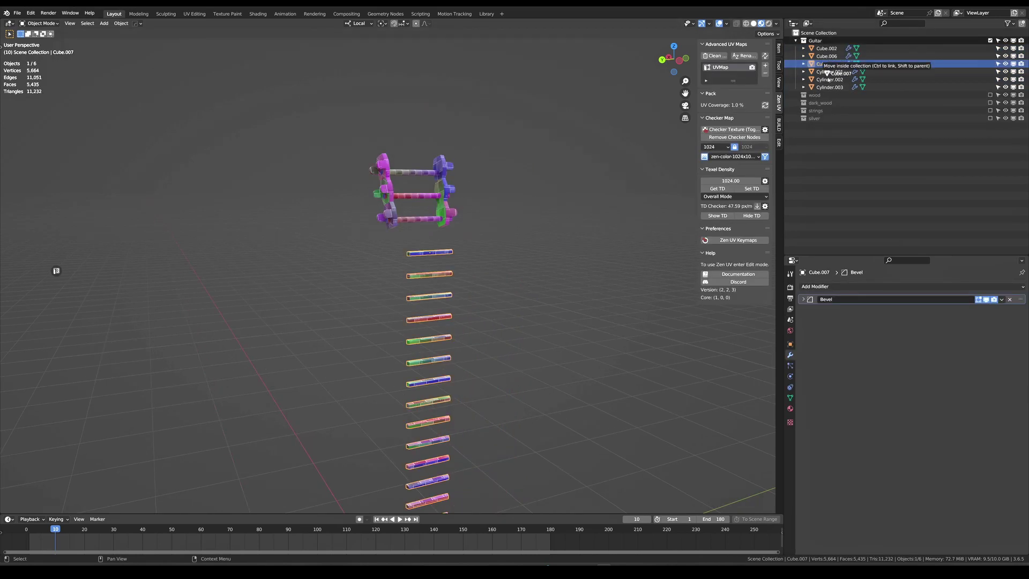
drag(828, 80, 831, 118)
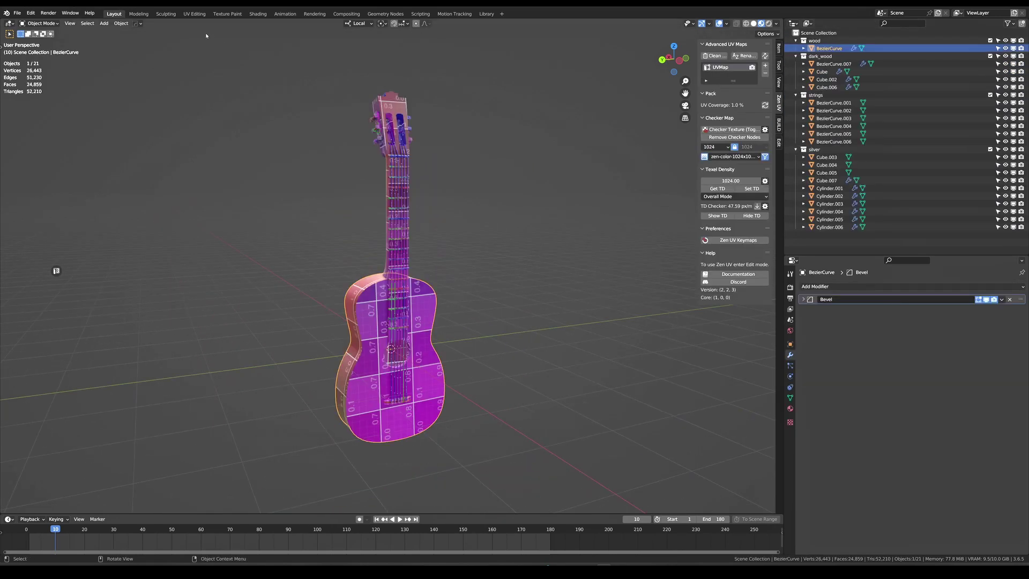
click(194, 13)
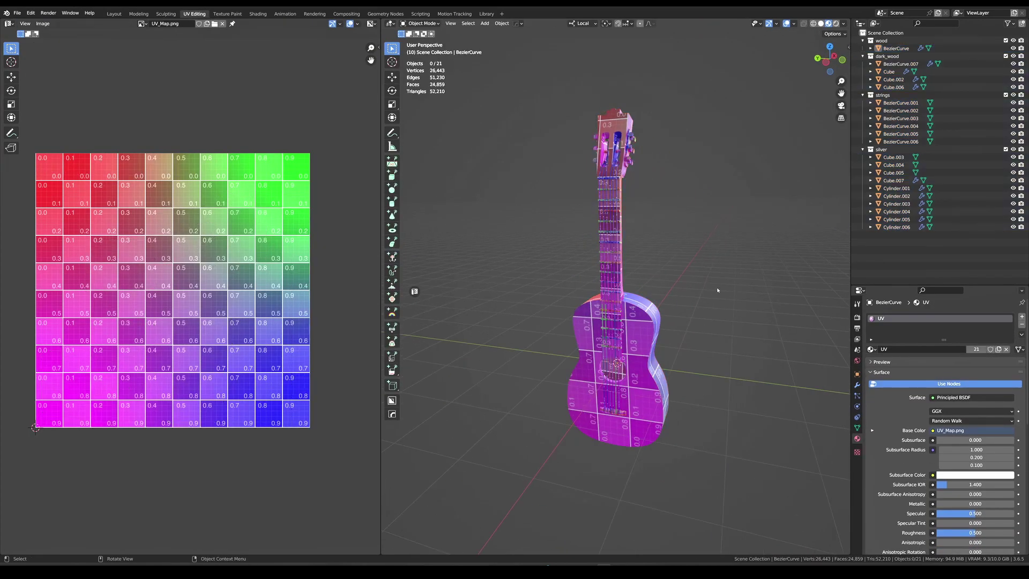
Unwrap the whole guitar body from the wood collection again so its UV grid is laid out anew
click(888, 50)
scroll(713, 231, down, 1)
shift+middle_drag(713, 231, 717, 255)
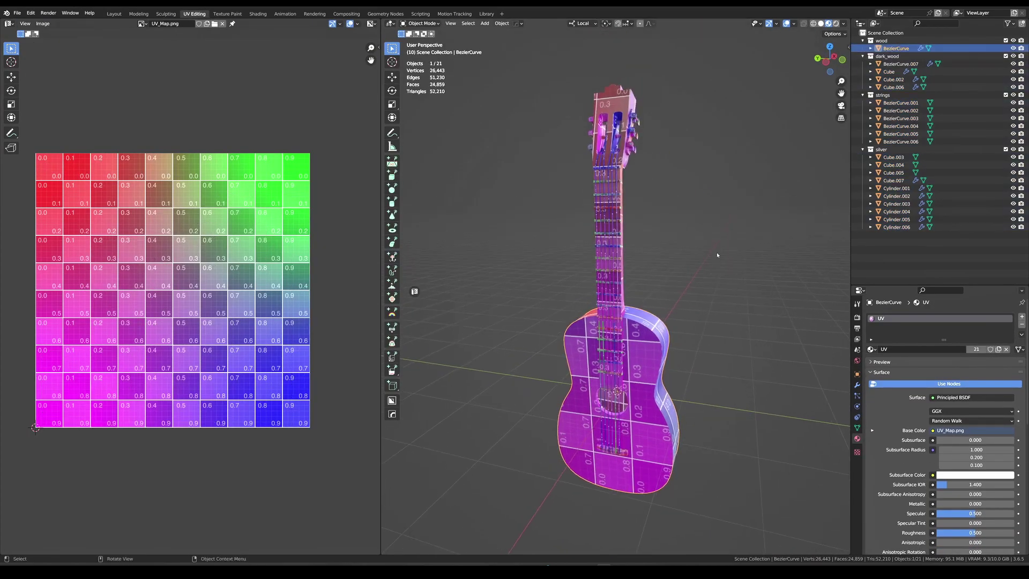
key(Tab)
key(u)
click(718, 232)
key(Tab)
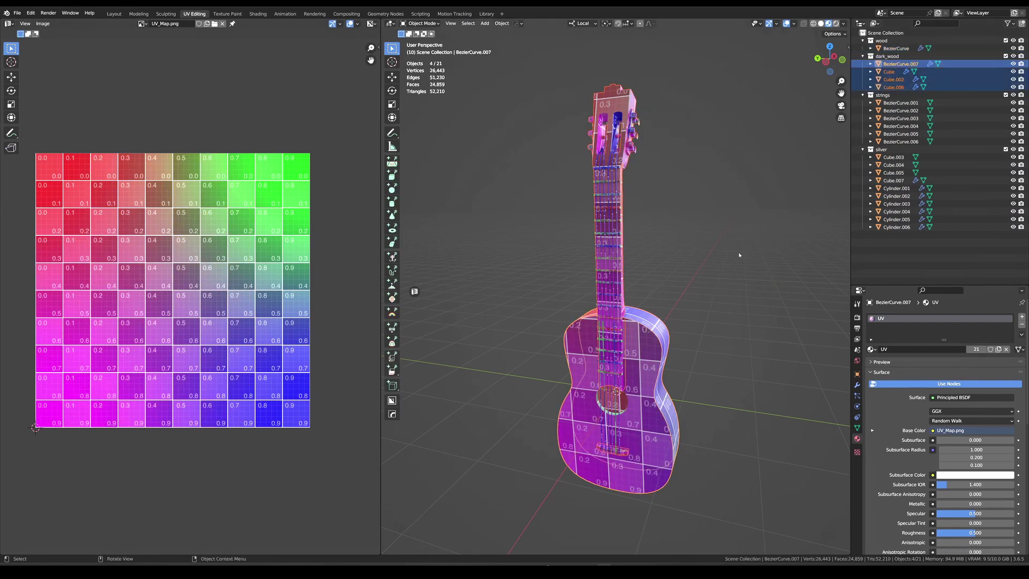
Unwrap the parts in the dark_wood, strings and silver collections, keeping each collection's objects together in one UV layout
key(Tab)
key(u)
click(758, 237)
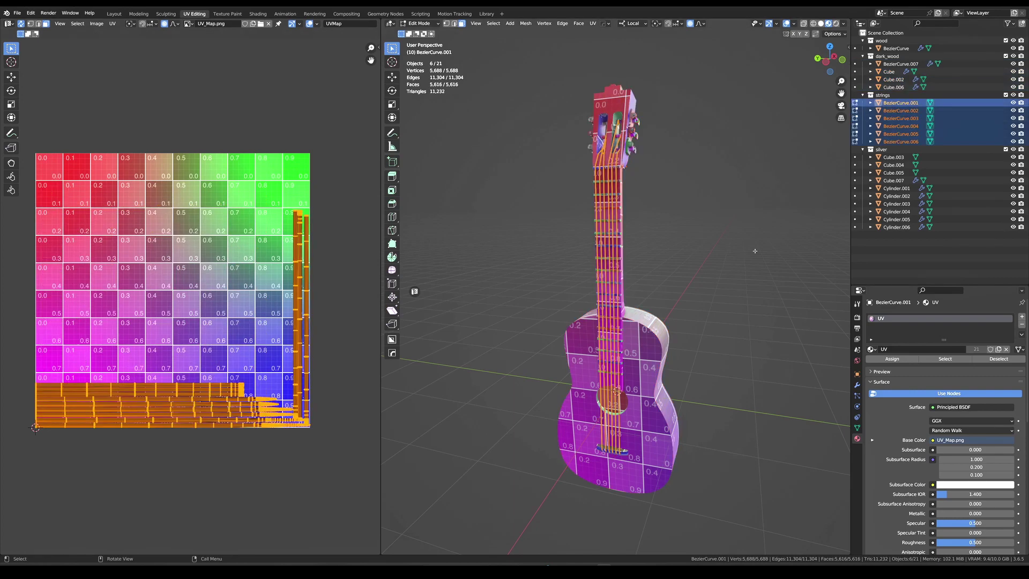
key(u)
click(766, 244)
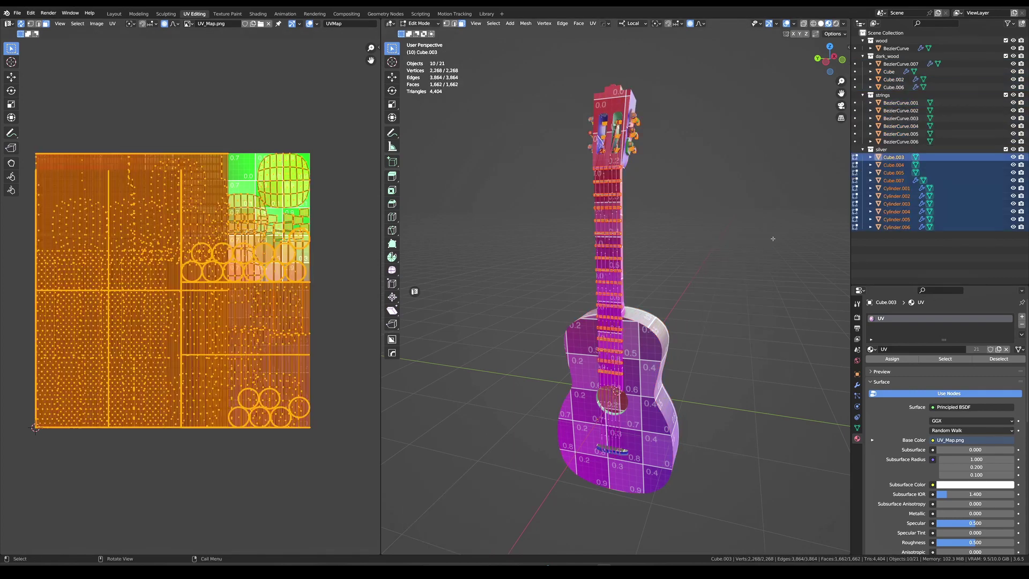
key(u)
click(775, 239)
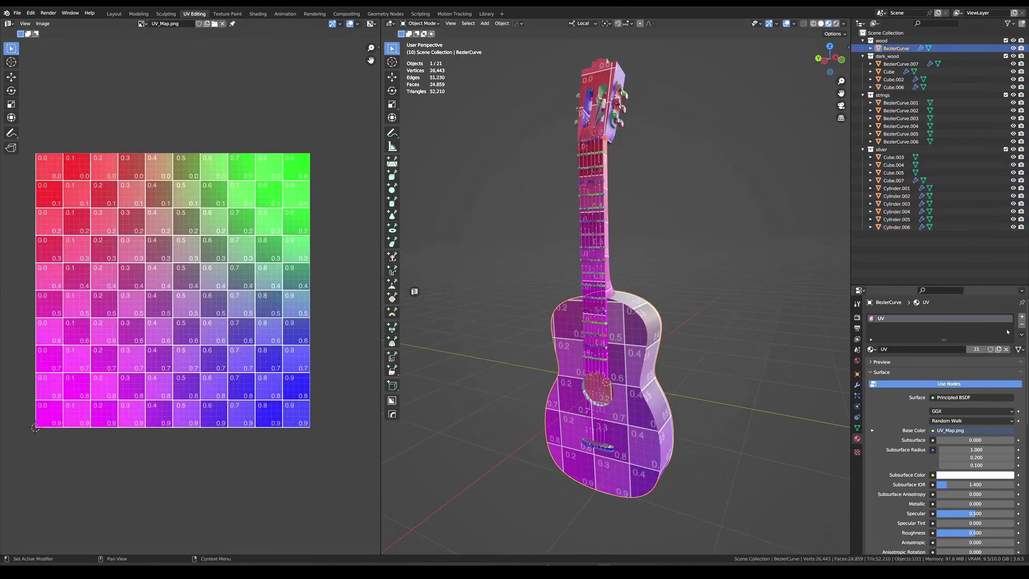
Replace the UV material on the guitar body with a new material named wood
click(1021, 324)
click(949, 348)
click(900, 319)
text(wo)
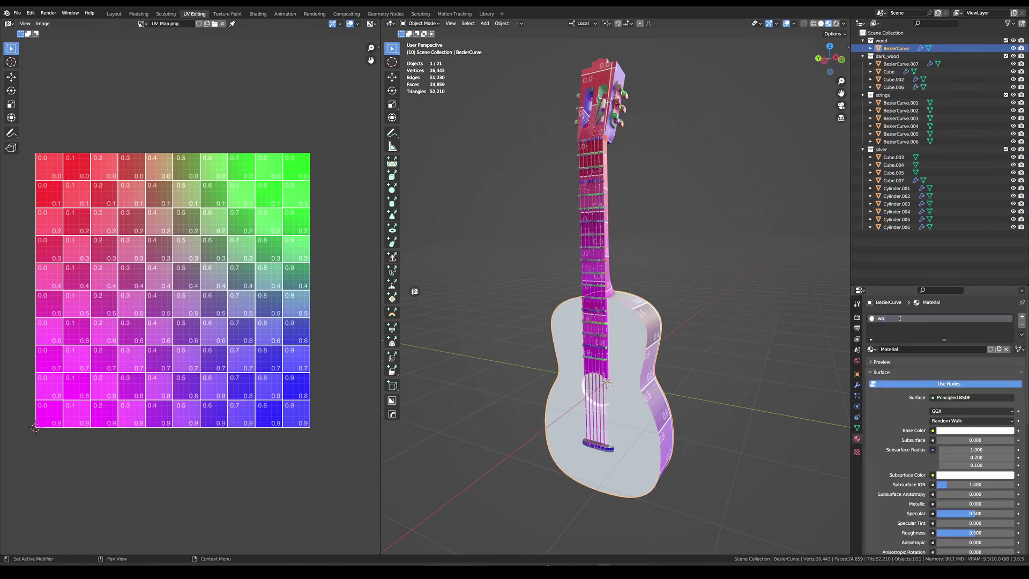
text(od)
key(Return)
Create a dark_wood material on BezierCurve.007 and assign it to Cube, Cube.002 and Cube.006 in place of UV
click(900, 63)
click(949, 349)
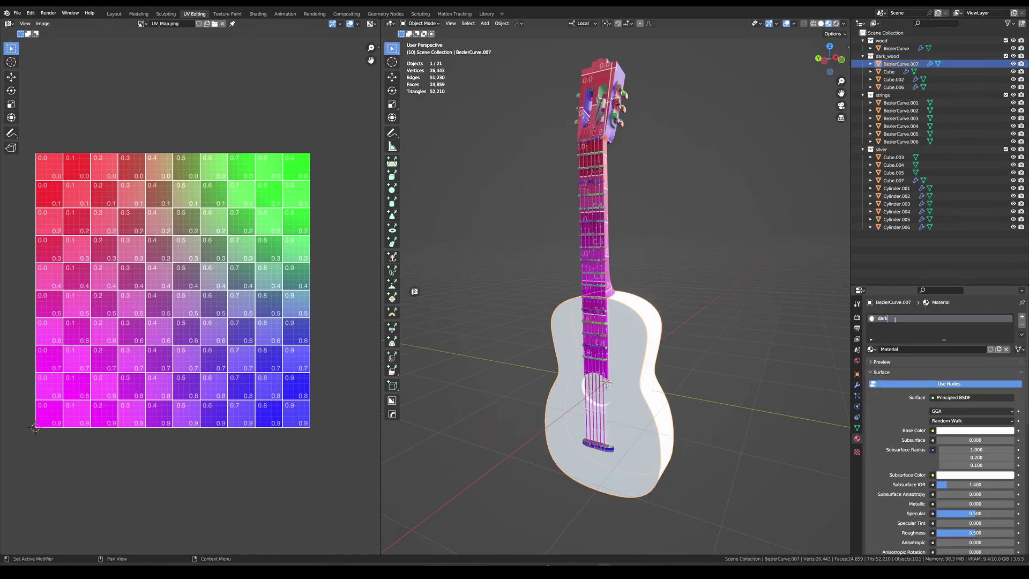
click(889, 72)
click(871, 350)
click(892, 361)
click(893, 80)
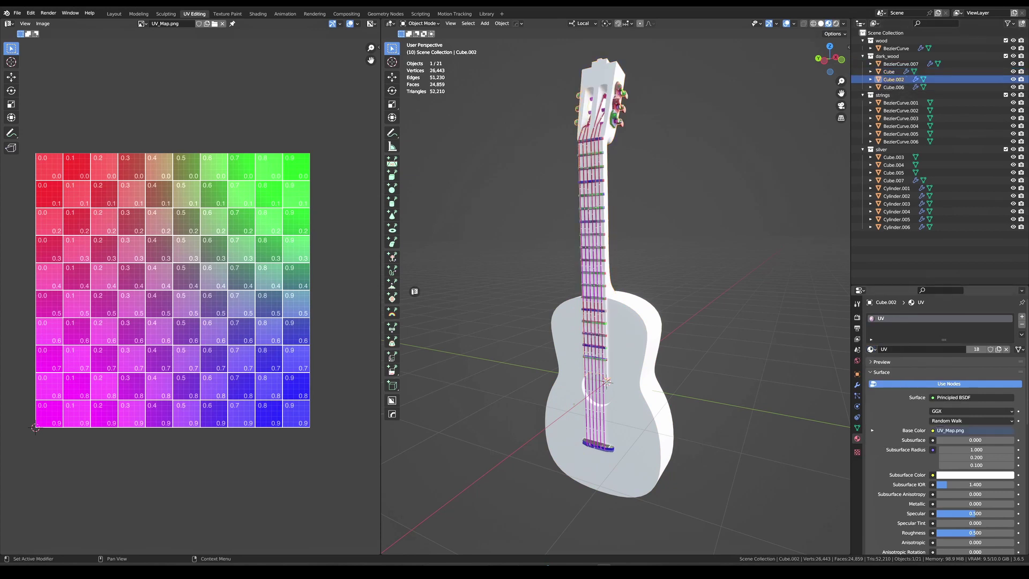
click(893, 87)
click(872, 349)
click(892, 360)
Replace the UV material on the first string, BezierCurve.001, with a new material named strings
click(900, 103)
click(949, 349)
double_click(898, 318)
text(strin)
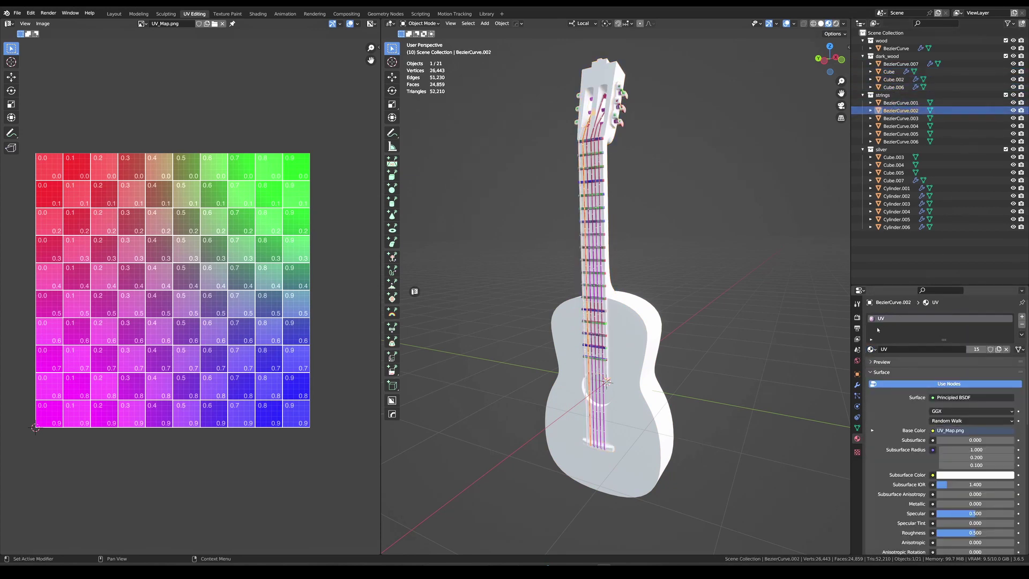
Assign the strings material to the remaining strings, BezierCurve.002 through BezierCurve.006
click(872, 349)
click(887, 368)
click(900, 118)
click(872, 350)
click(888, 368)
click(901, 126)
click(872, 349)
click(887, 368)
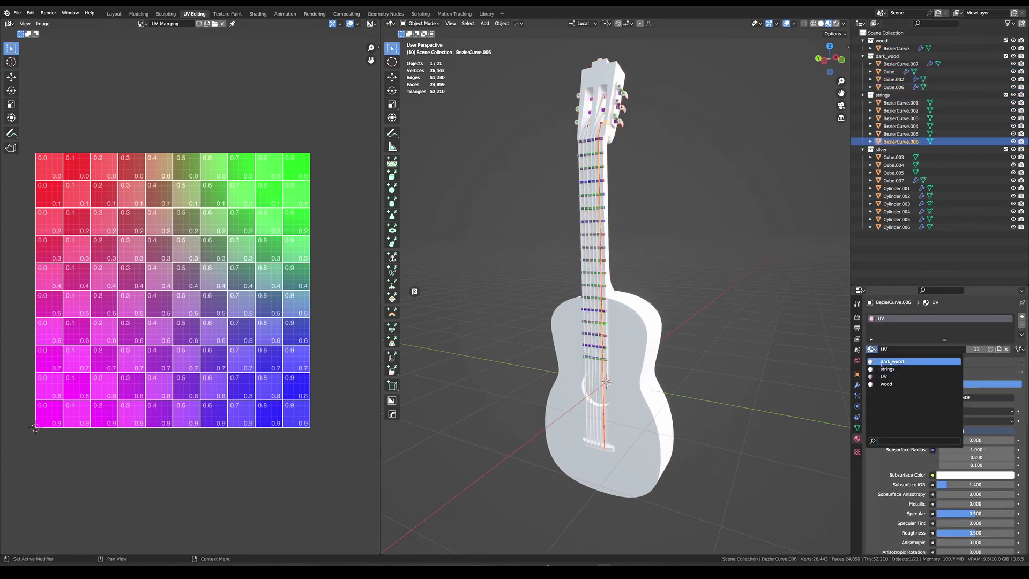
click(887, 368)
Replace the UV material on Cube.003 with a new material named silver
click(893, 157)
click(1005, 349)
click(949, 350)
double_click(898, 318)
text(silver)
key(Return)
Assign the silver material to the remaining cubes and cylinders in the silver collection
click(893, 165)
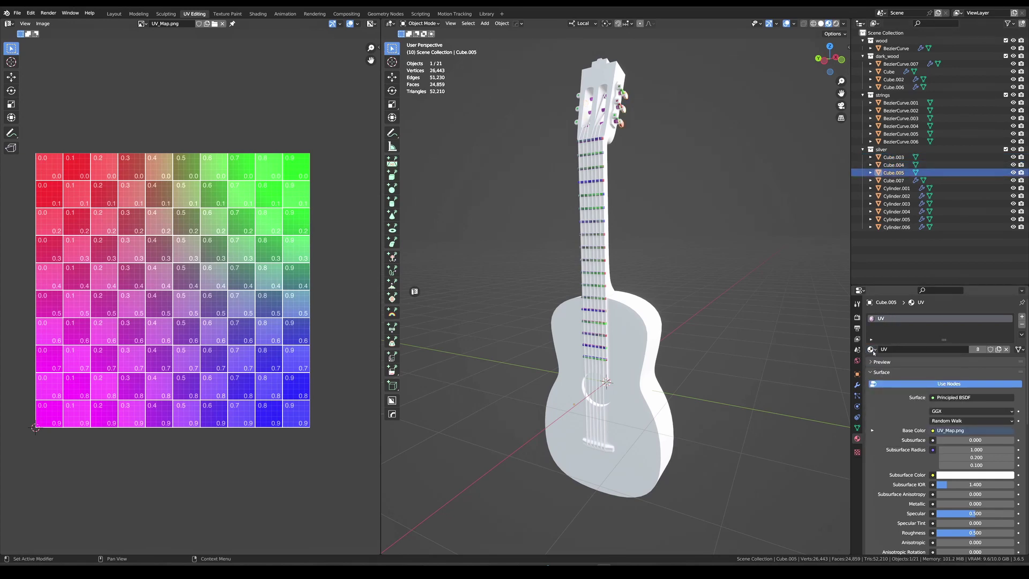
click(872, 349)
click(887, 369)
click(894, 180)
click(872, 349)
click(887, 368)
click(896, 188)
click(872, 350)
click(887, 368)
click(872, 349)
click(887, 368)
click(897, 212)
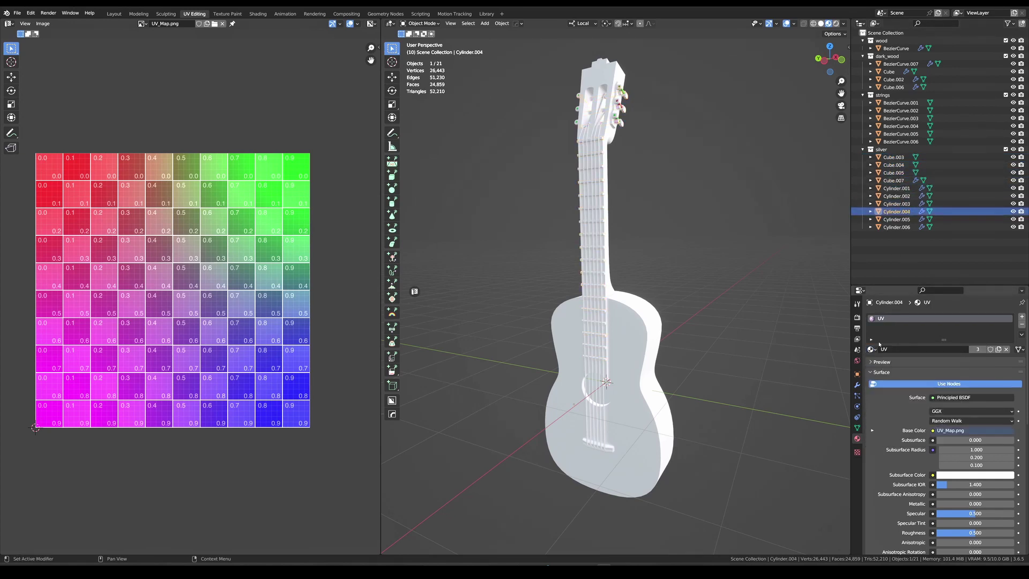
click(871, 350)
click(887, 368)
click(896, 220)
click(872, 349)
click(888, 368)
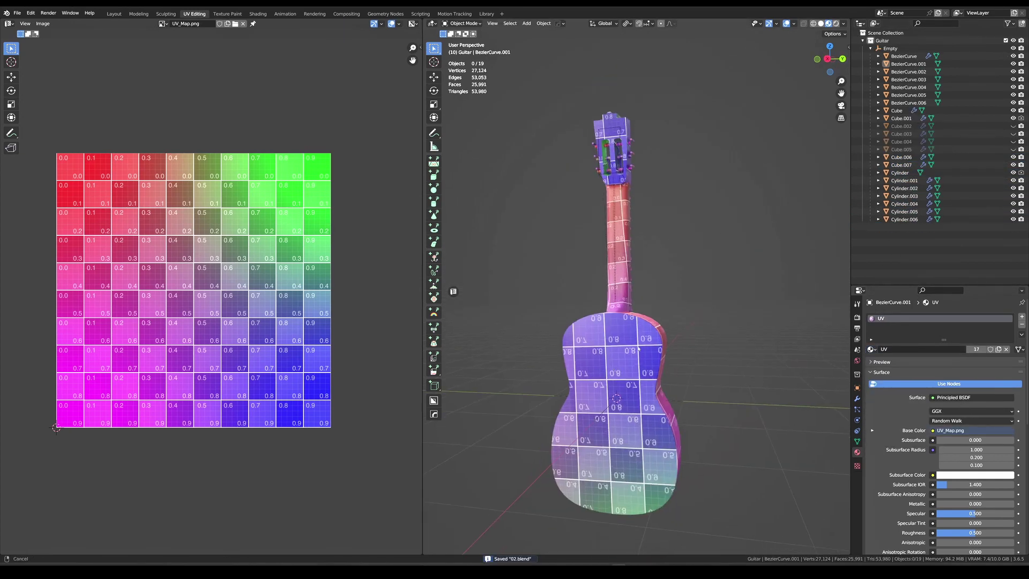